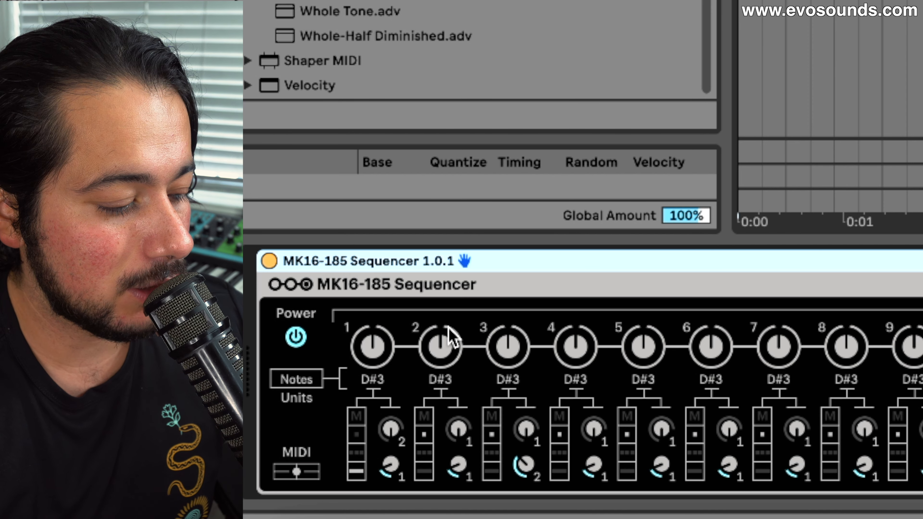
# Step: Tune stage 2 to G4 and stage 4 to F#3 in the sequencer, and randomize the hold times of all stages
pyautogui.click(436, 335)
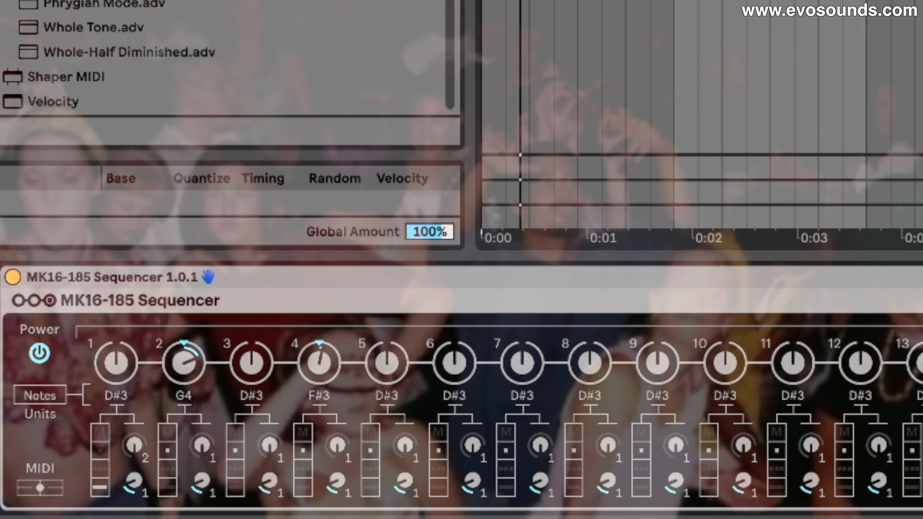
pyautogui.moveTo(319, 363); pyautogui.dragTo(327, 369)
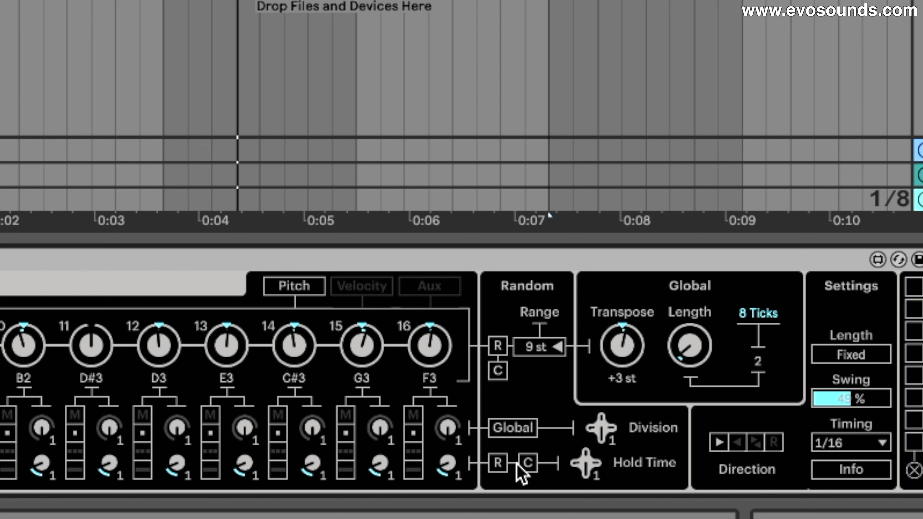
pyautogui.click(495, 466)
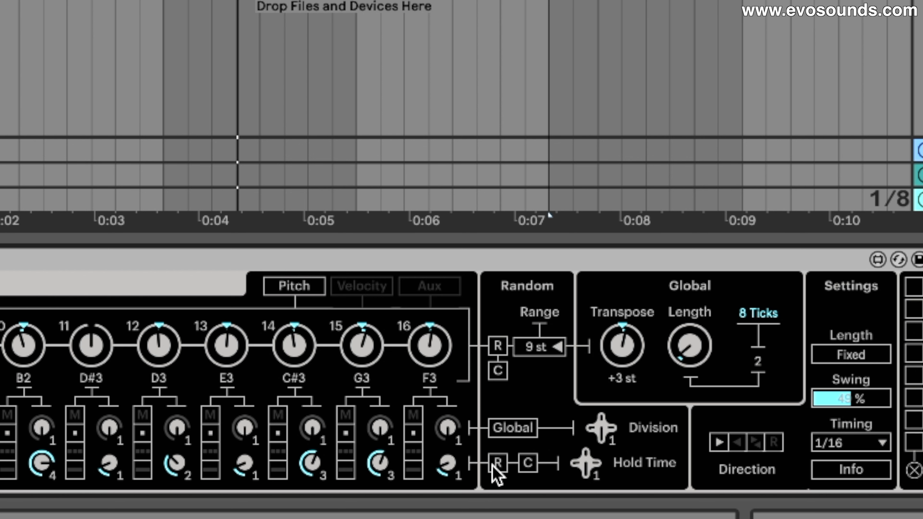
pyautogui.click(496, 470)
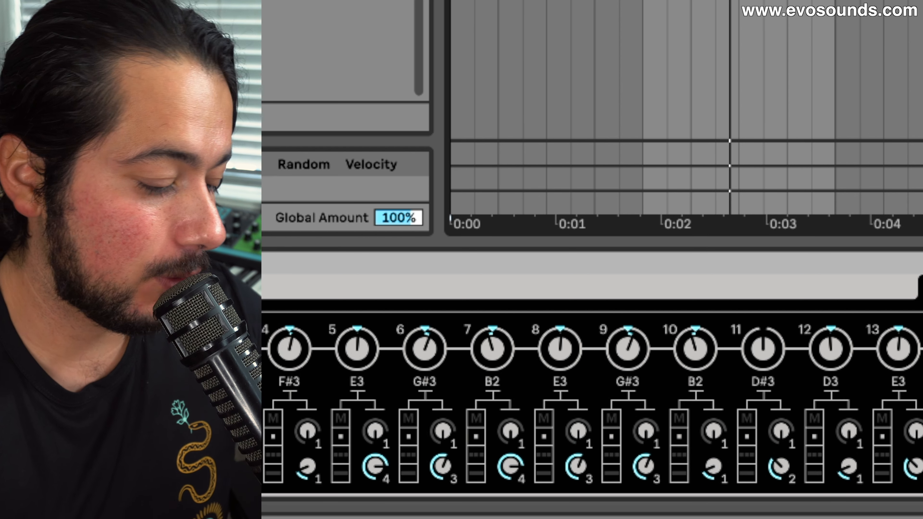
# Step: Load the MK16-185 Sequencer 1.0.1 Max MIDI effect onto the Serum track and power it on
pyautogui.press('Delete')
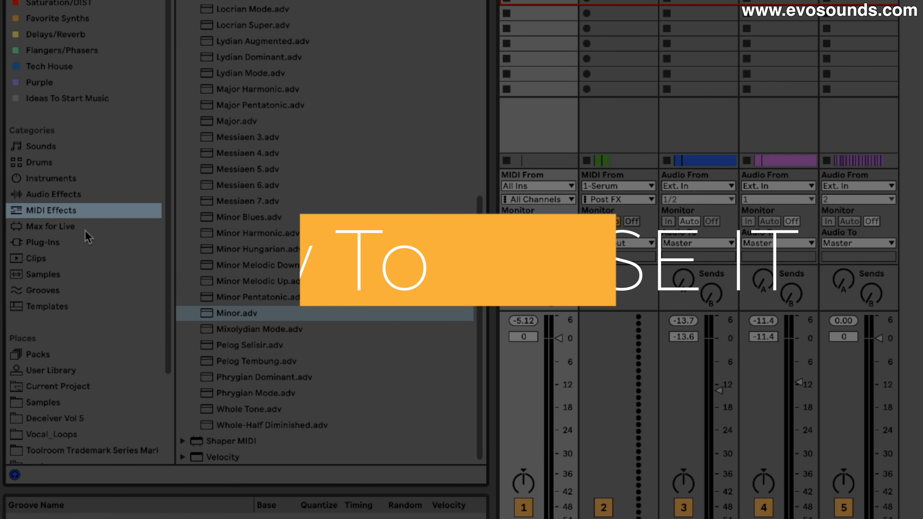
pyautogui.click(85, 230)
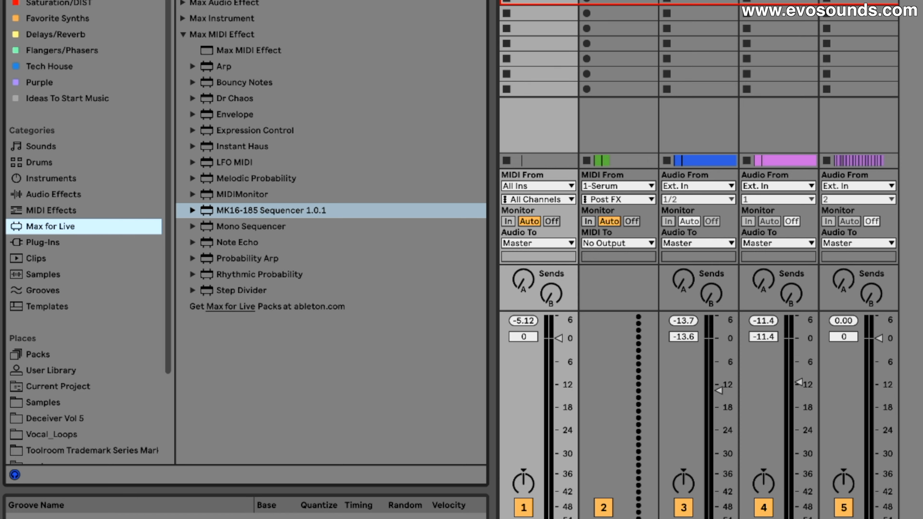
pyautogui.click(196, 37)
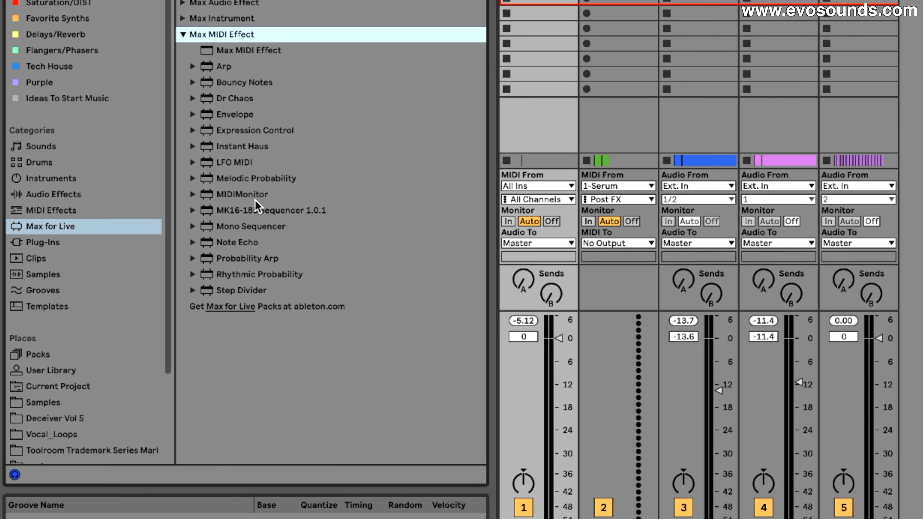
pyautogui.moveTo(257, 205); pyautogui.dragTo(204, 395)
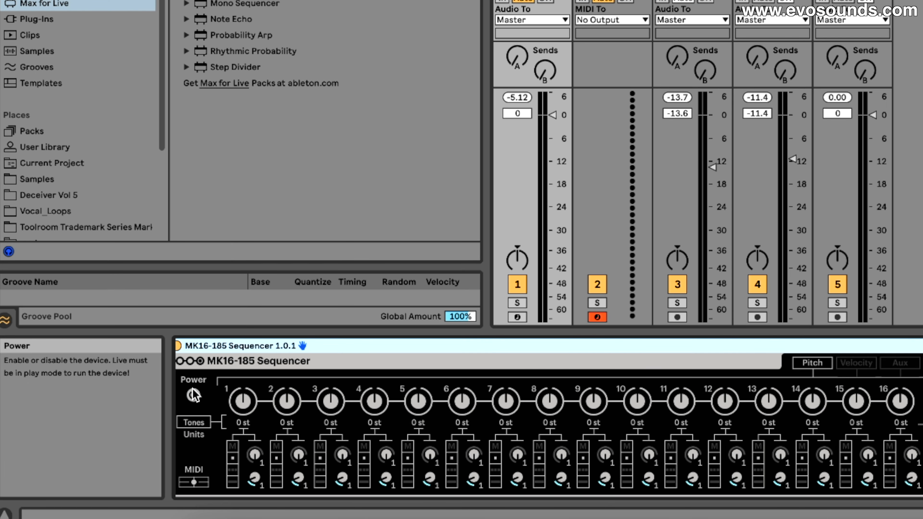
pyautogui.click(193, 392)
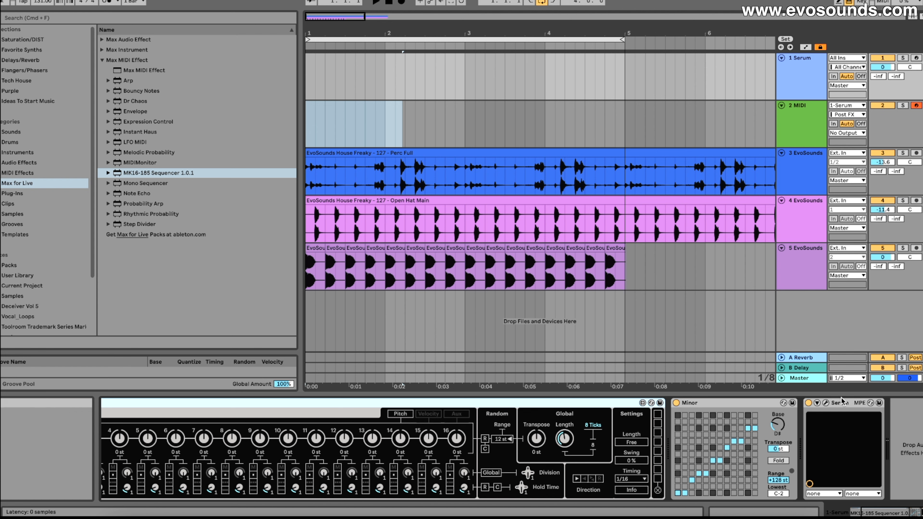
# Step: Open the Serum synth's interface on the first track and play the loop to examine the patch
pyautogui.click(826, 403)
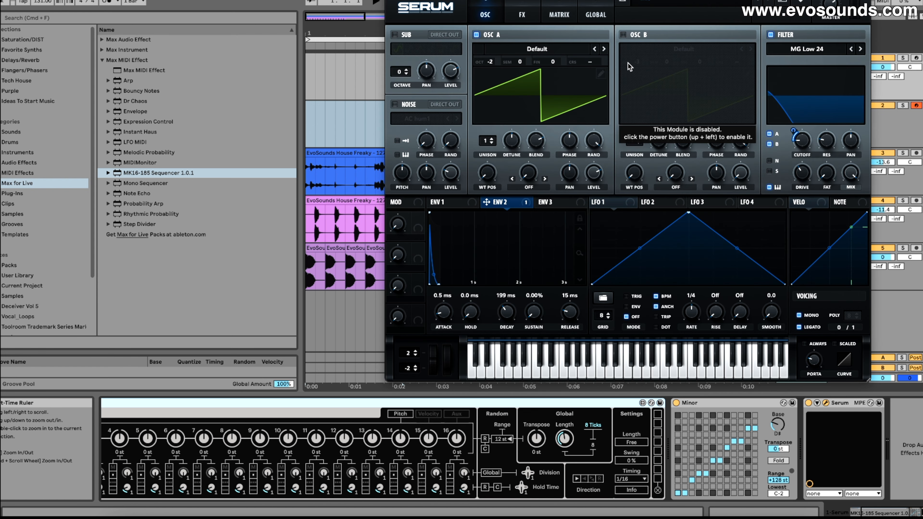
pyautogui.press('space')
pyautogui.moveTo(803, 140)
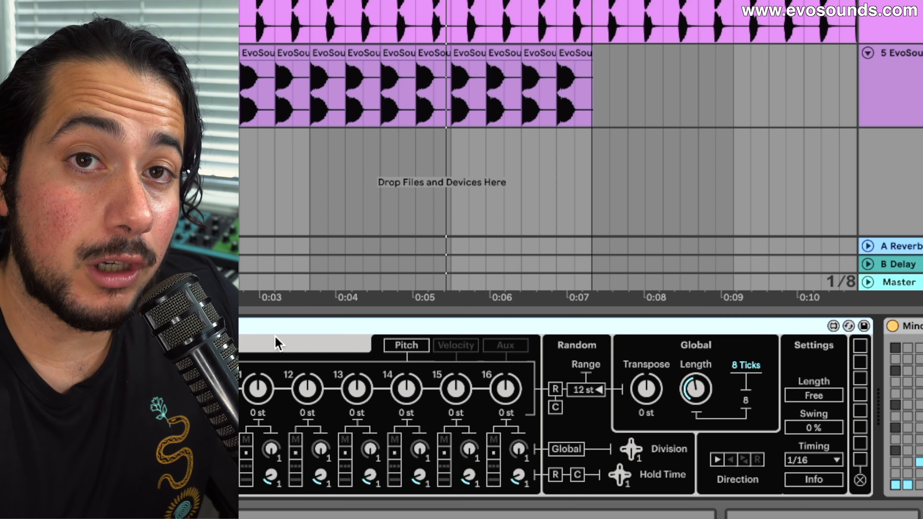
# Step: Review the scale presets among the MIDI effects and set the Minor scale device's base note to D
pyautogui.hscroll(10, 279, 336)
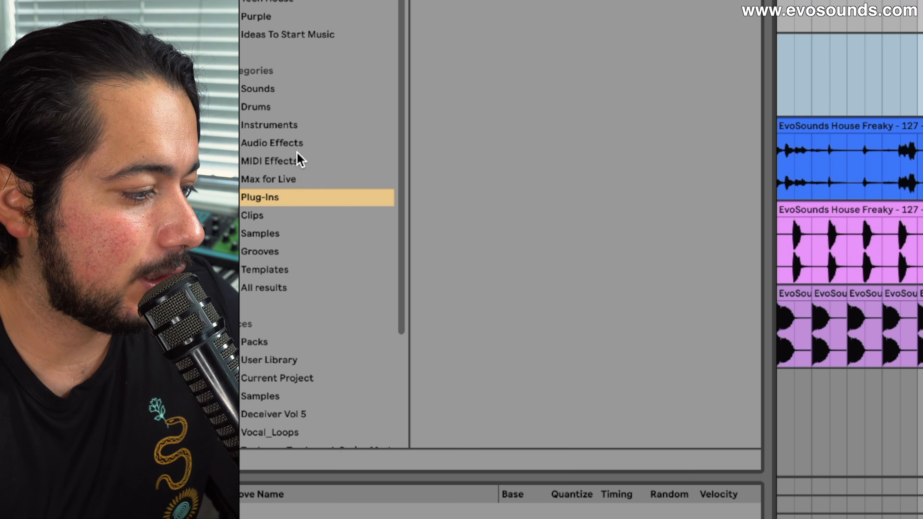
pyautogui.click(298, 160)
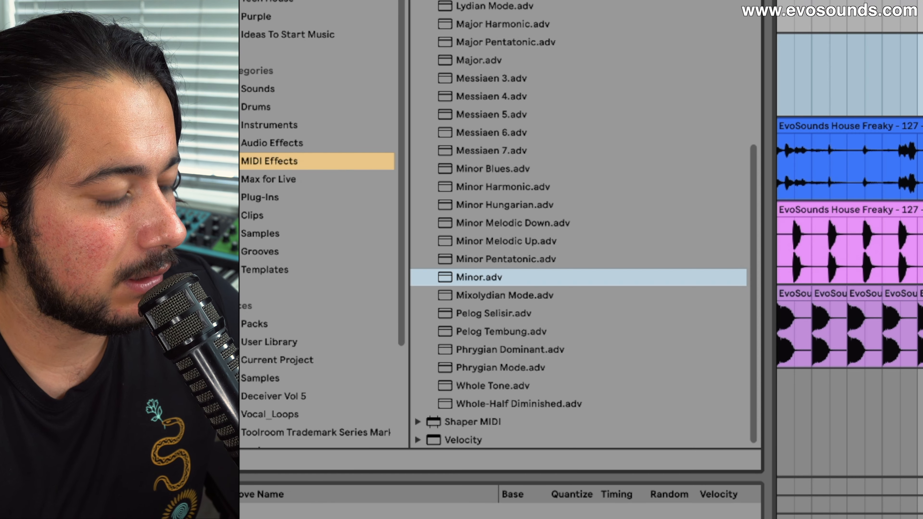
pyautogui.scroll(5, 585, 233)
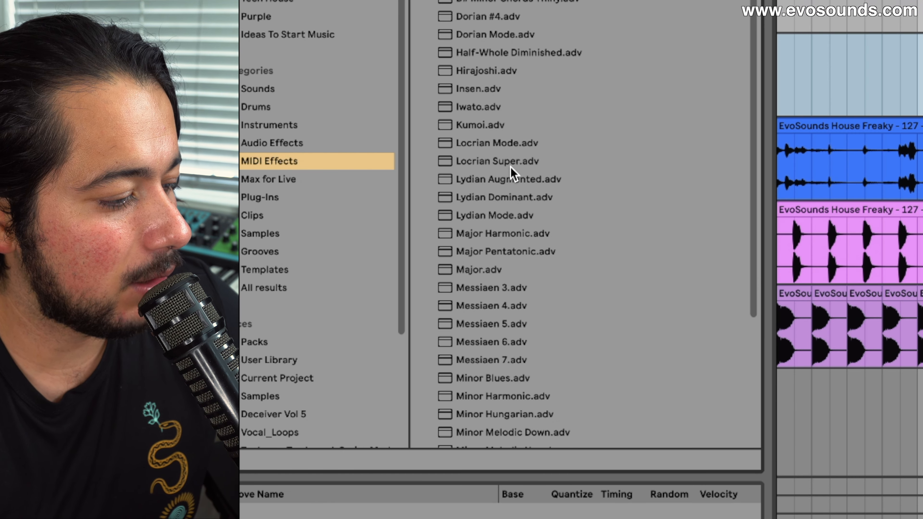
pyautogui.scroll(-4, 524, 200)
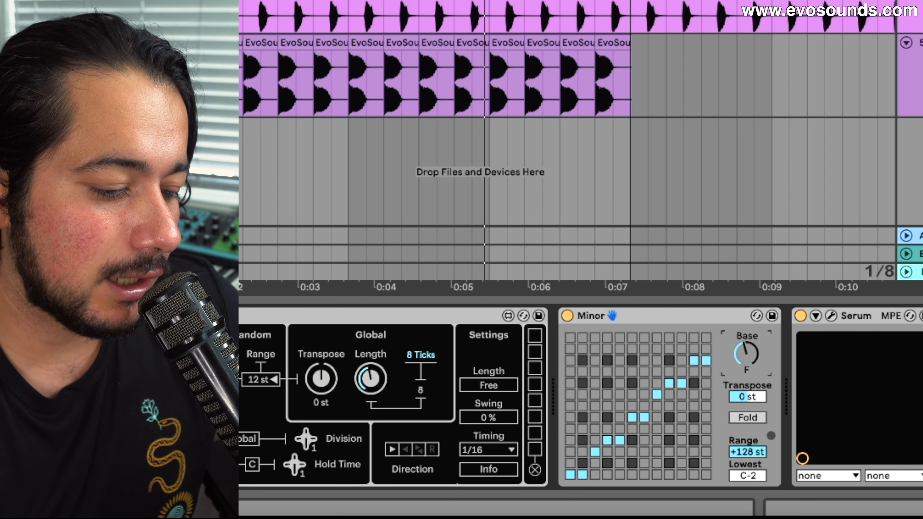
pyautogui.moveTo(746, 354); pyautogui.dragTo(747, 380)
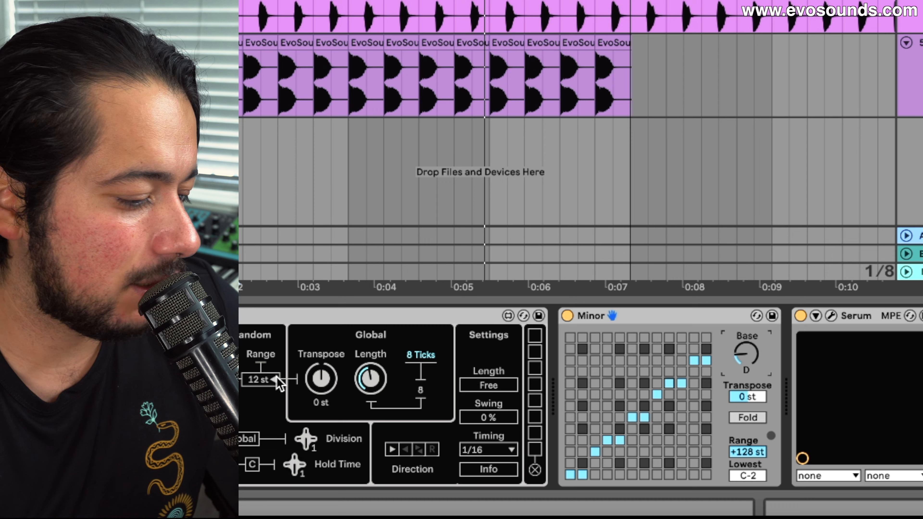
# Step: Set the sequencer's global transpose to +3 st and raise the pitch of stage 2
pyautogui.hscroll(-10, 278, 377)
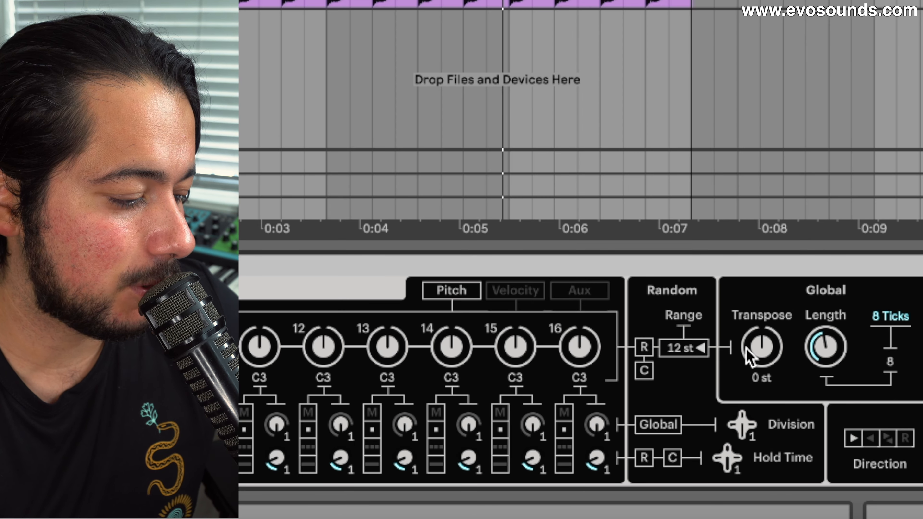
pyautogui.moveTo(749, 349); pyautogui.dragTo(749, 341)
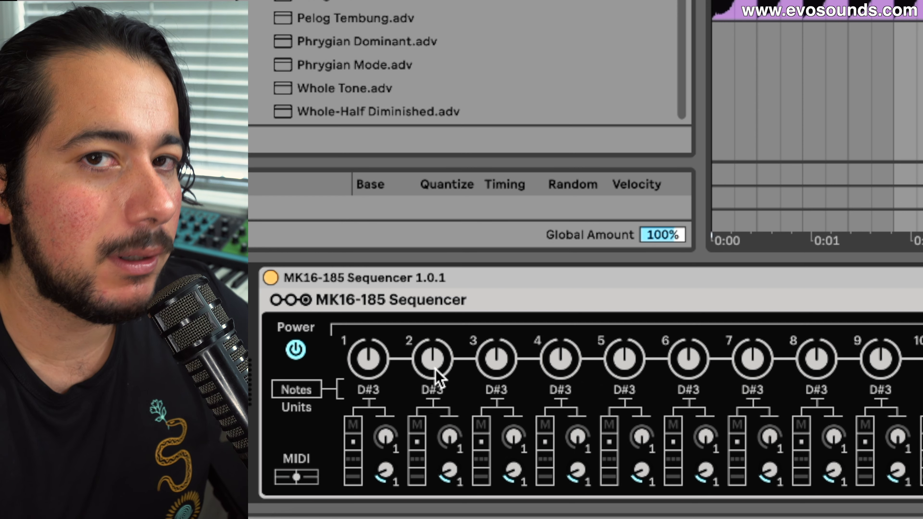
pyautogui.moveTo(435, 369); pyautogui.dragTo(436, 355)
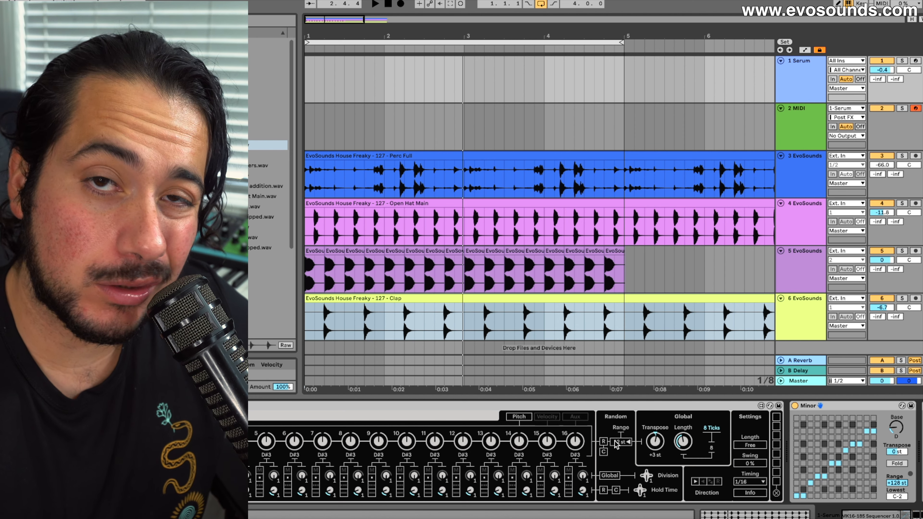
# Step: Set the sequencer's random pitch range to 8 st
pyautogui.hscroll(5, 647, 441)
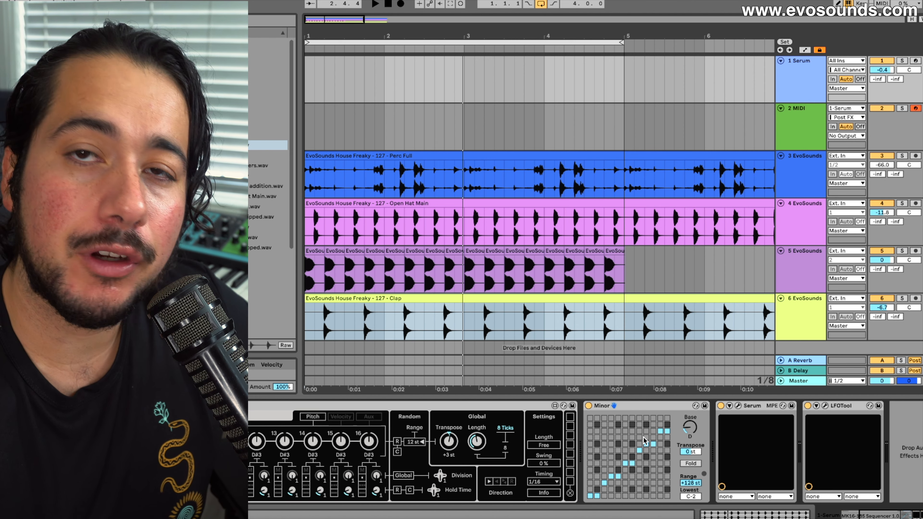
pyautogui.hscroll(-5, 779, 441)
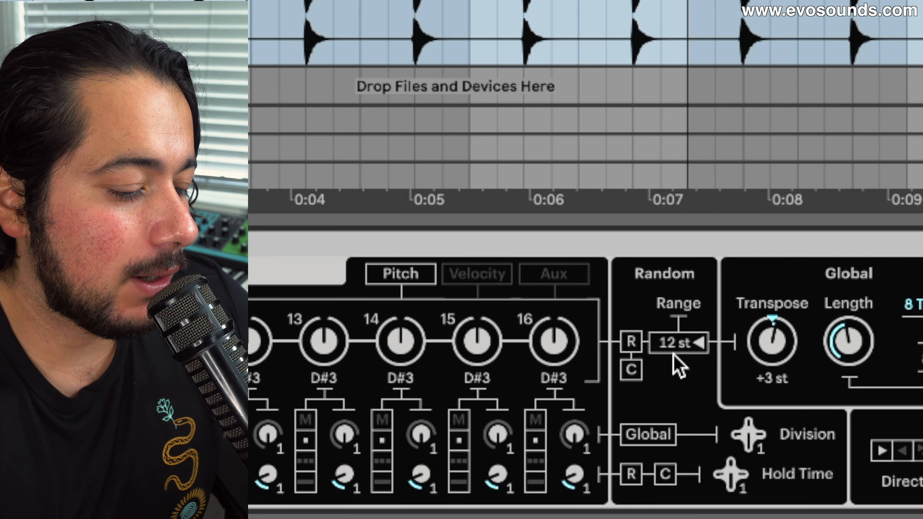
pyautogui.moveTo(620, 444); pyautogui.dragTo(621, 450)
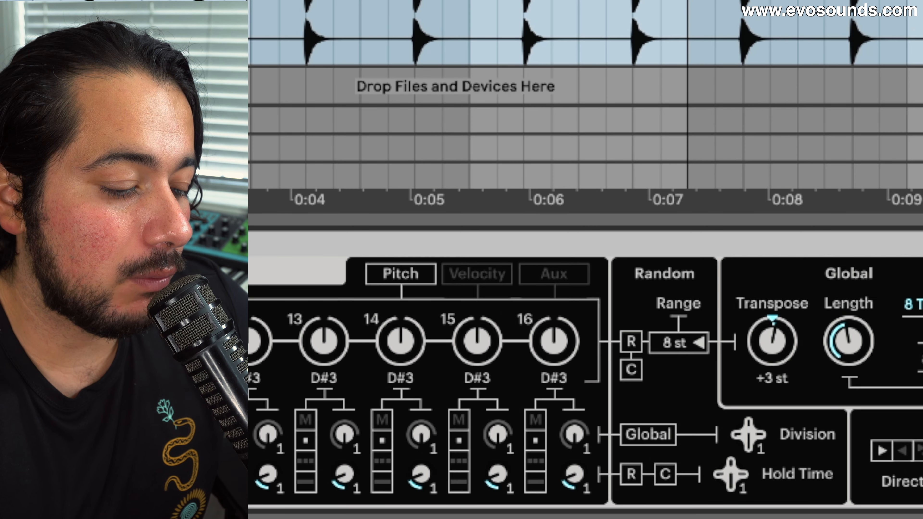
# Step: Randomize the pitches of all stages with a 23 st range and adjust the global sequence length
pyautogui.hscroll(1, 597, 340)
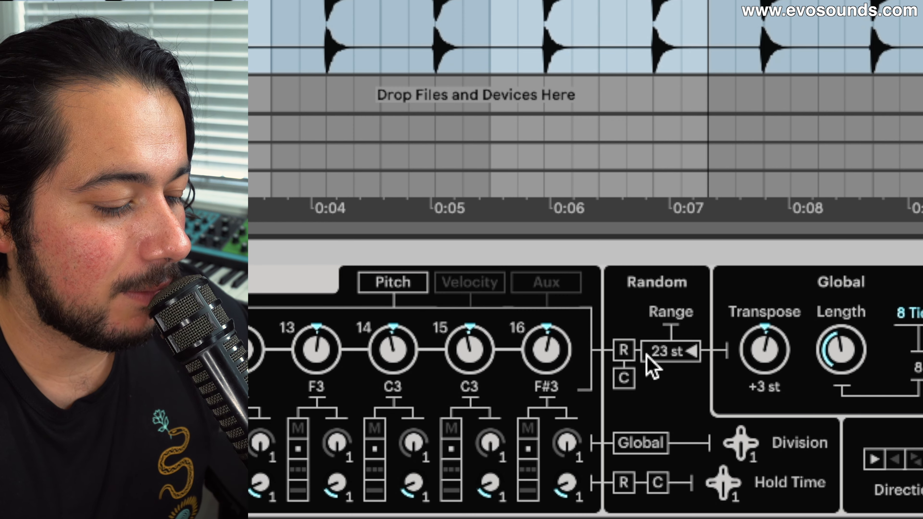
pyautogui.click(625, 350)
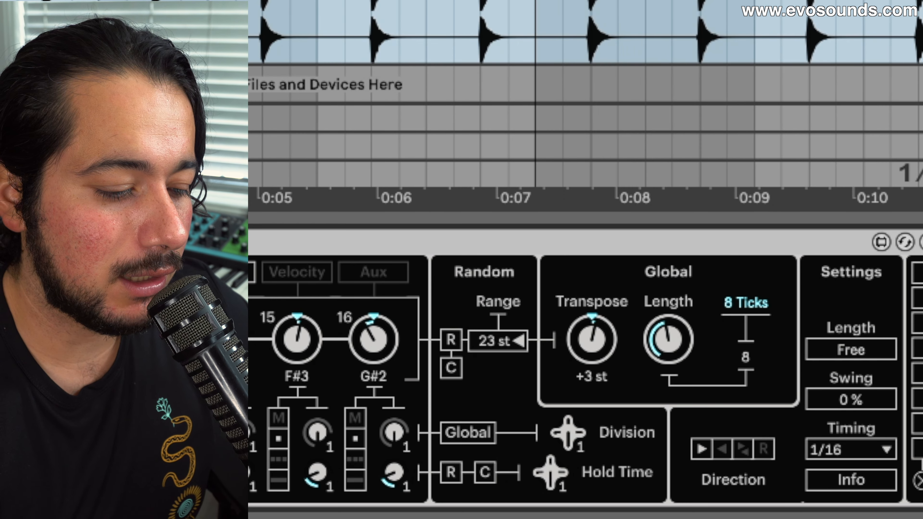
pyautogui.moveTo(668, 339); pyautogui.dragTo(668, 331)
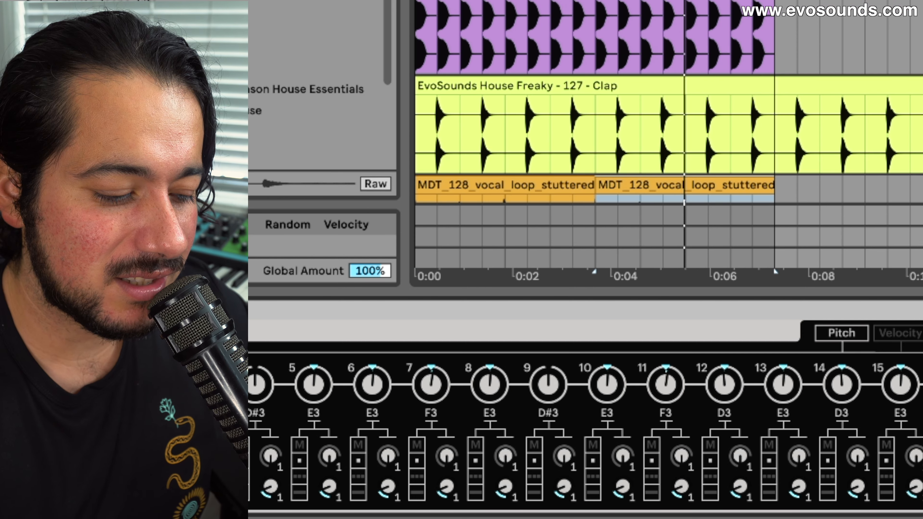
# Step: Play the arrangement with the sequenced bass and examine the stuttered vocal loop track below the clap
pyautogui.press('space')
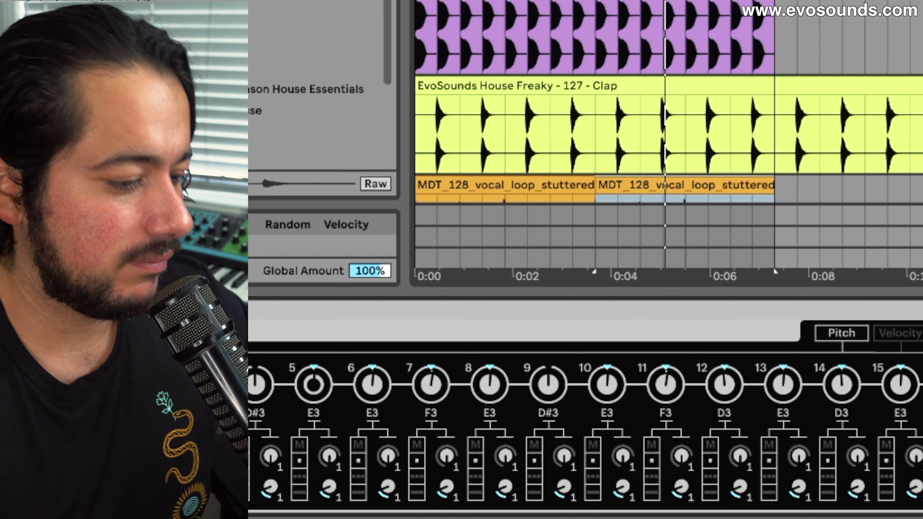
pyautogui.scroll(-4, 650, 135)
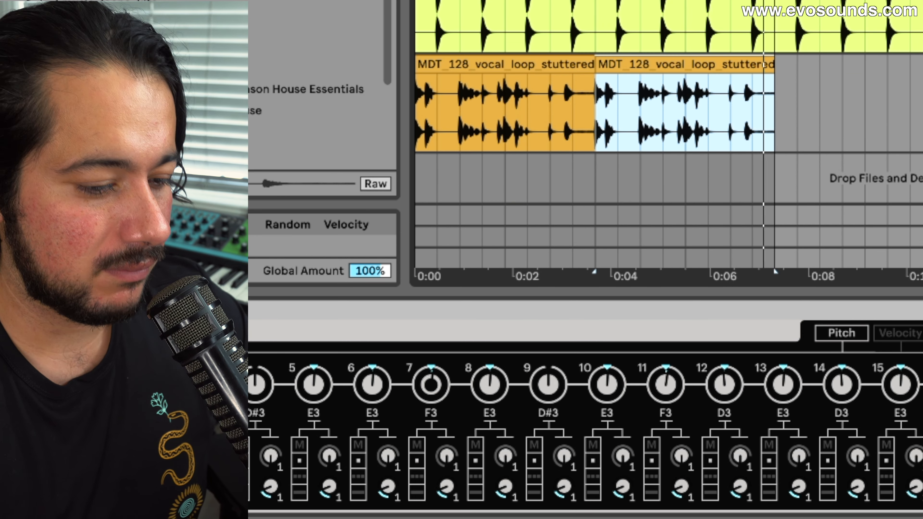
pyautogui.scroll(4, 669, 135)
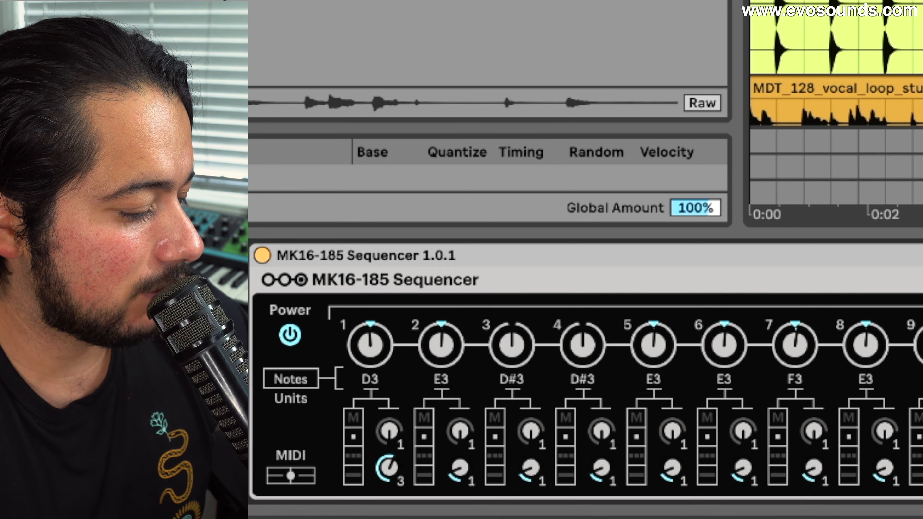
# Step: Adjust the hold time of stage 1 in the sequencer
pyautogui.moveTo(389, 468); pyautogui.dragTo(389, 461)
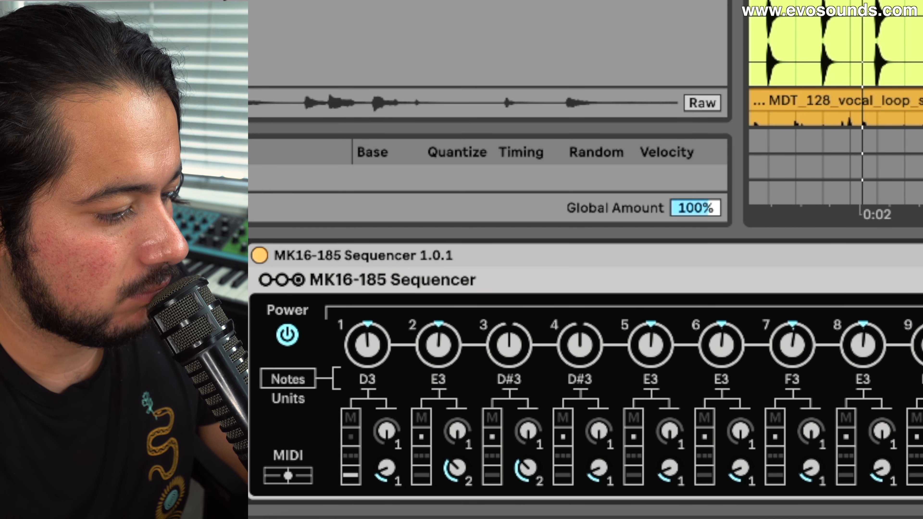
pyautogui.scroll(-1, 836, 106)
pyautogui.hscroll(-1, 836, 105)
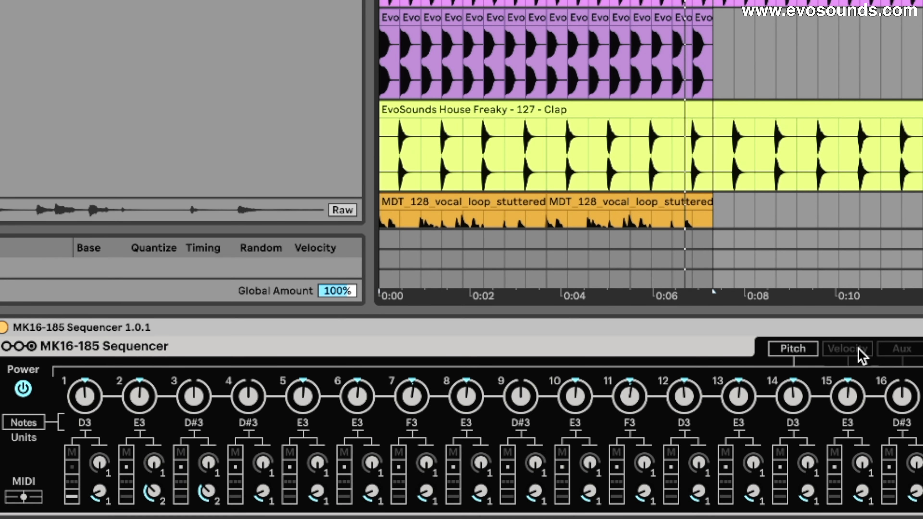
# Step: Randomize the velocities of all stages within the 110 to 127 range and compare the pitch and velocity layers
pyautogui.click(847, 349)
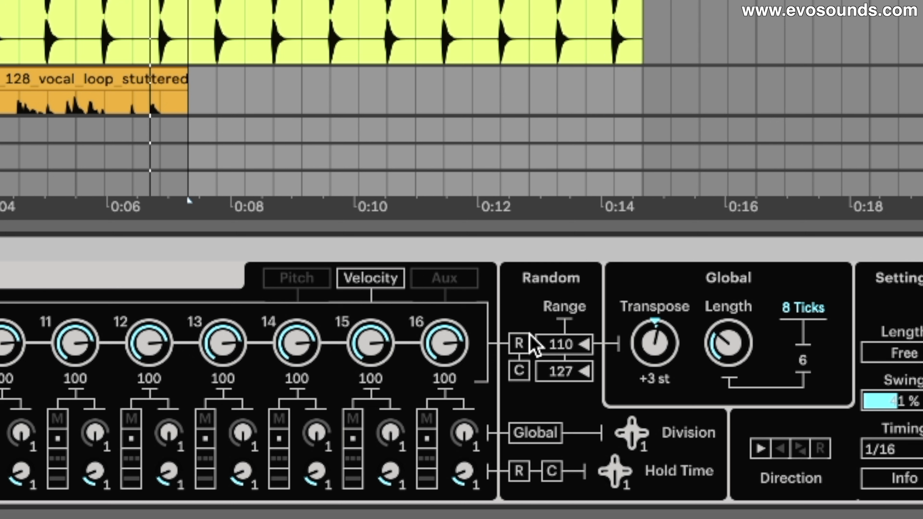
pyautogui.click(515, 346)
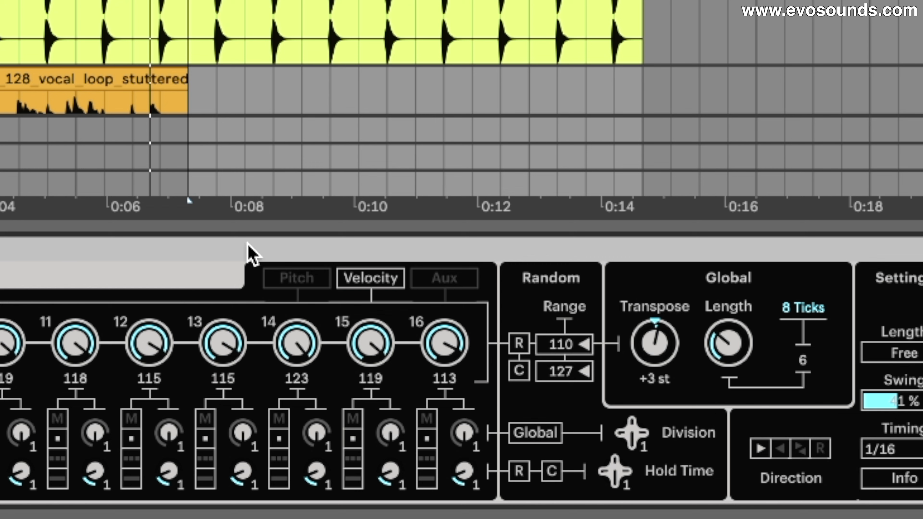
pyautogui.click(302, 283)
pyautogui.click(354, 276)
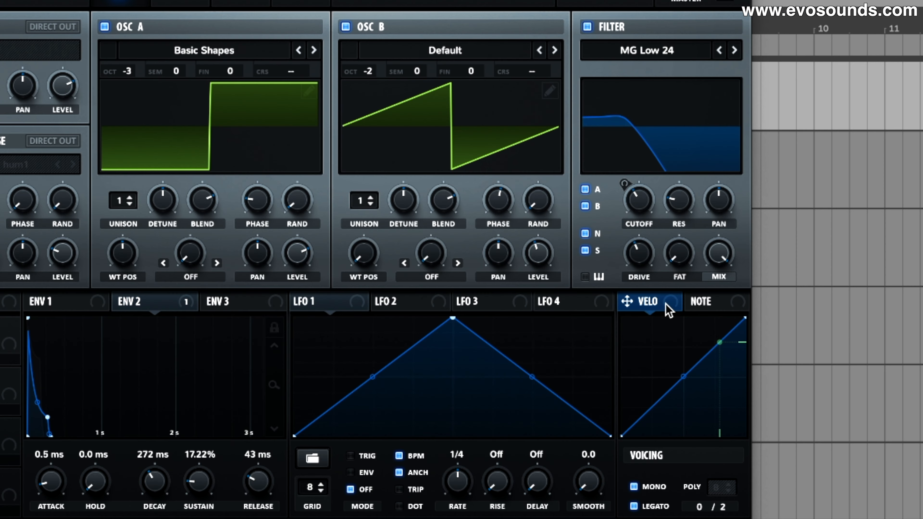
# Step: Assign Serum's velocity modulation source to the filter cutoff
pyautogui.moveTo(668, 309); pyautogui.dragTo(607, 217)
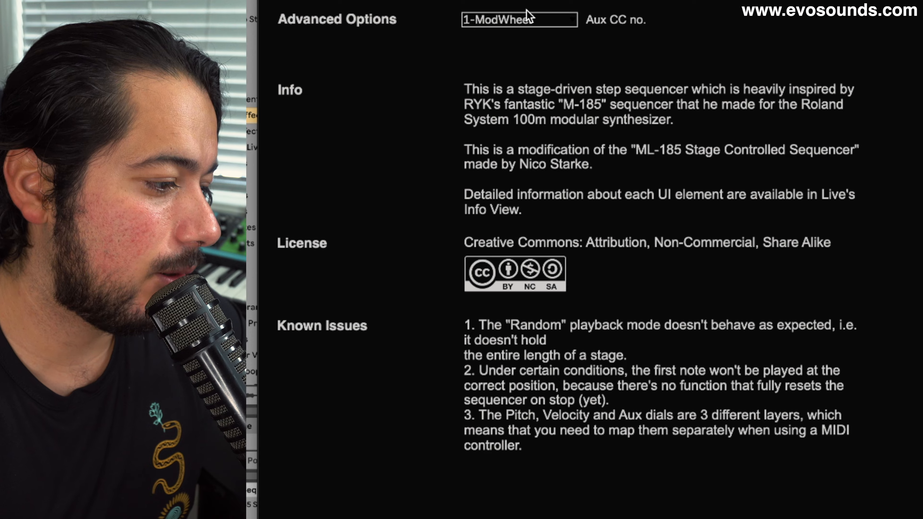
# Step: Check the available Aux CC number choices in the sequencer's advanced options, keeping 1-ModWheel
pyautogui.click(532, 16)
pyautogui.click(330, 69)
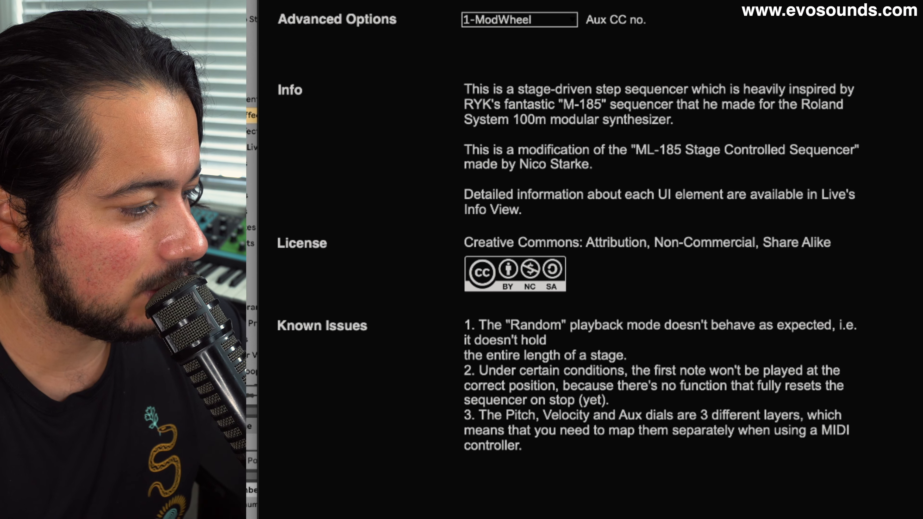
# Step: Randomize the Aux values of all stages in the sequencer within the 0 to 100 range for Serum's mod wheel
pyautogui.click(725, 245)
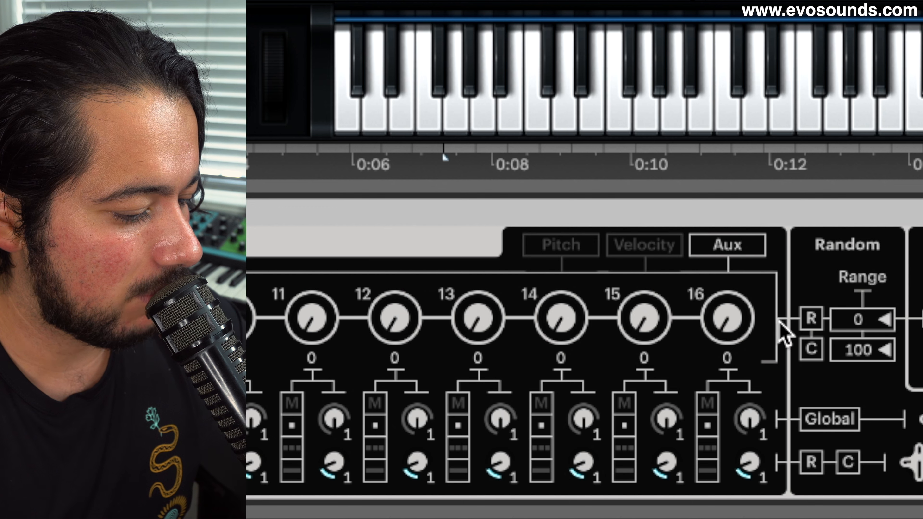
pyautogui.click(811, 320)
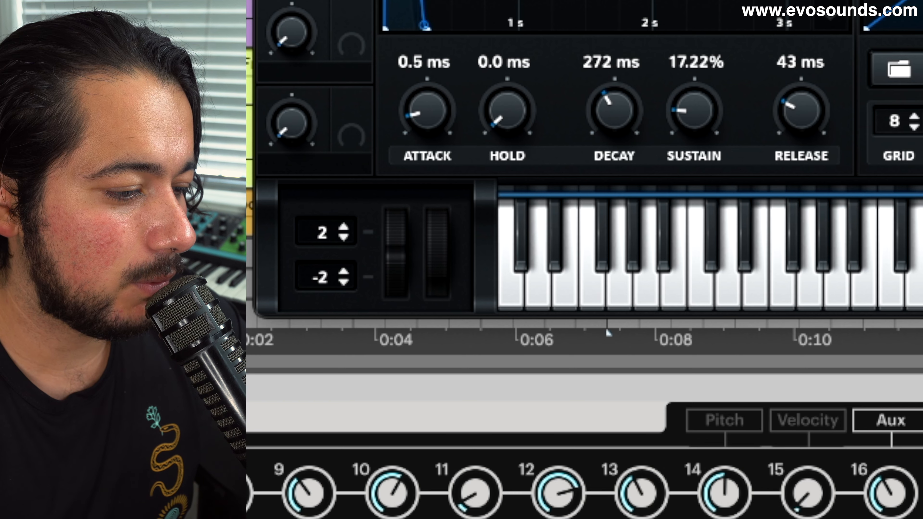
pyautogui.moveTo(293, 236); pyautogui.dragTo(409, 200)
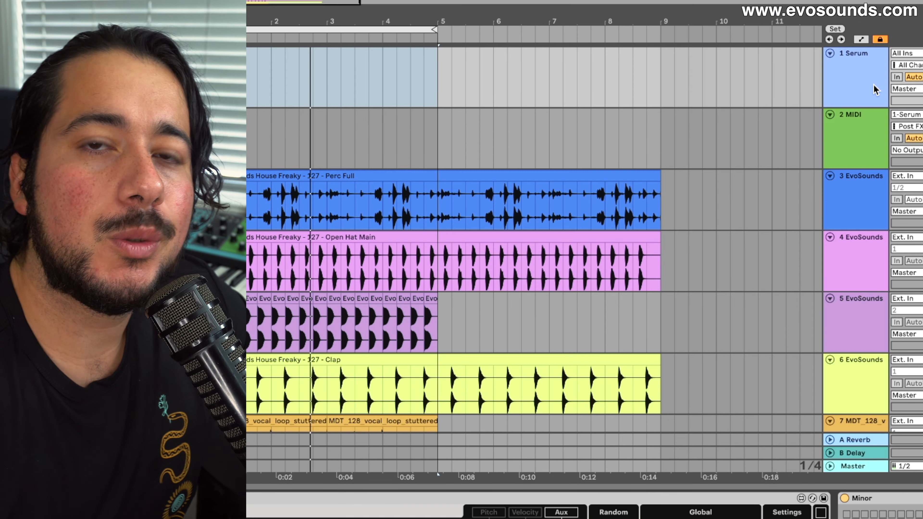
# Step: Route the second MIDI track to receive MIDI from 1-Serum, Post FX, with No Output as its destination
pyautogui.click(873, 139)
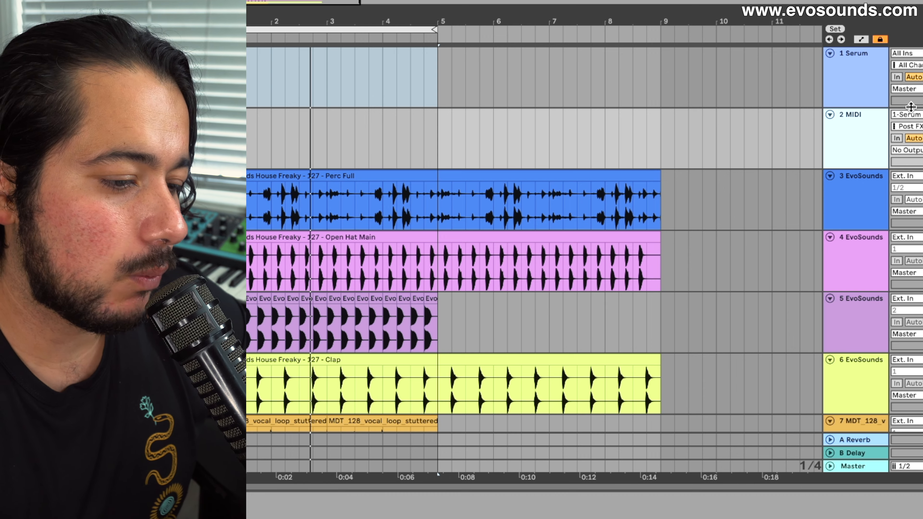
pyautogui.click(920, 118)
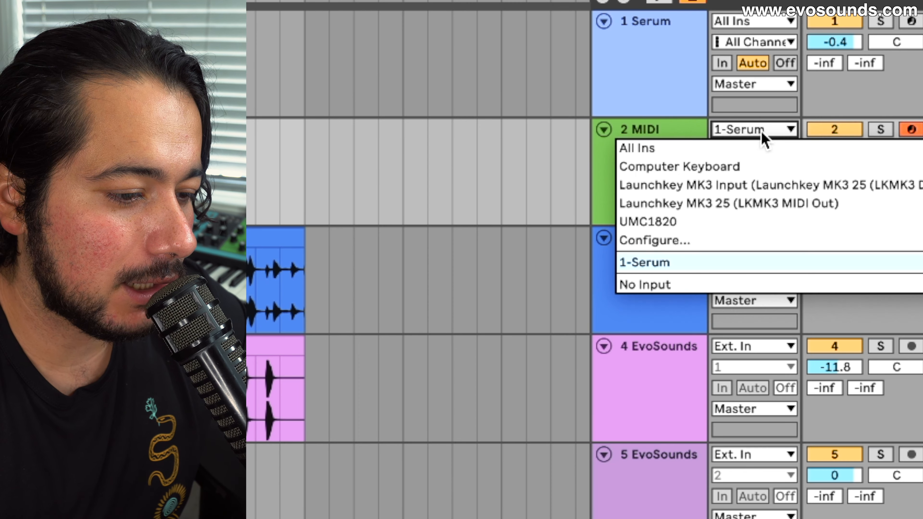
pyautogui.click(661, 132)
pyautogui.click(667, 81)
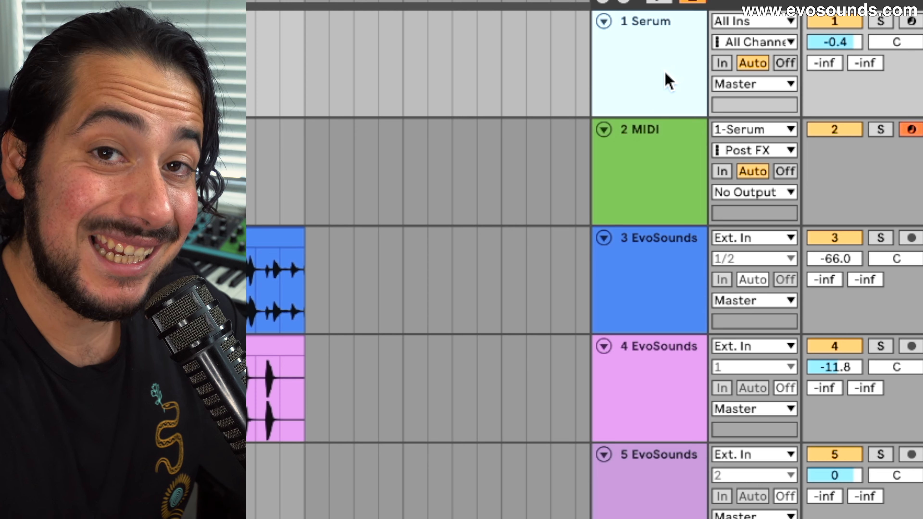
pyautogui.click(680, 214)
pyautogui.click(748, 130)
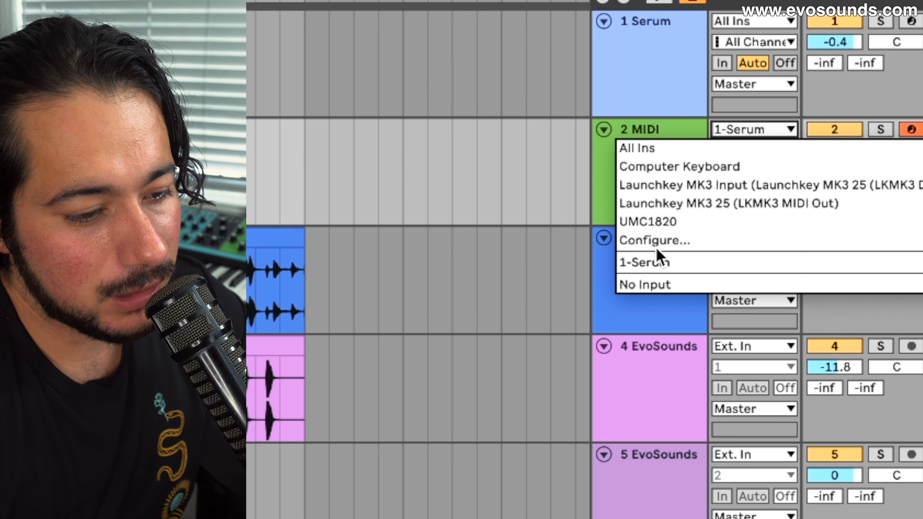
pyautogui.click(659, 262)
pyautogui.click(763, 152)
pyautogui.click(745, 189)
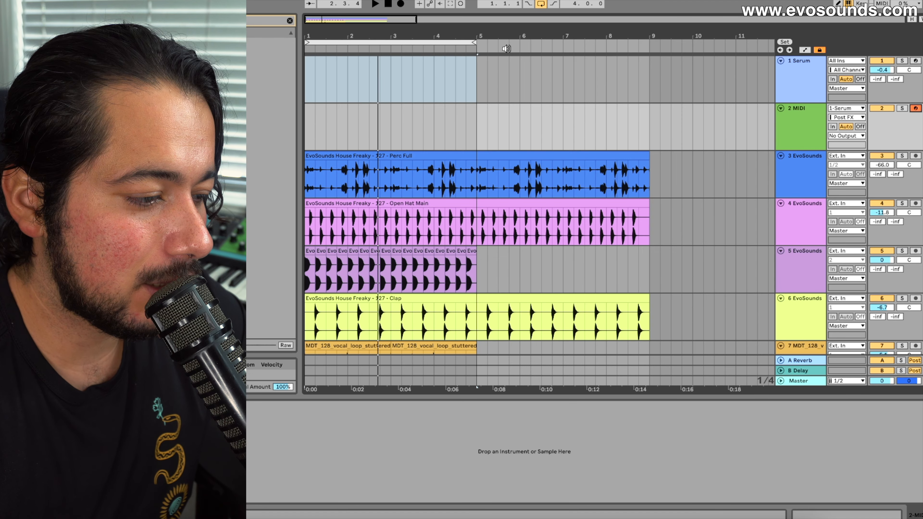
# Step: Record the sequencer's MIDI output as a four-bar clip for the Serum track and examine its opening notes
pyautogui.click(402, 4)
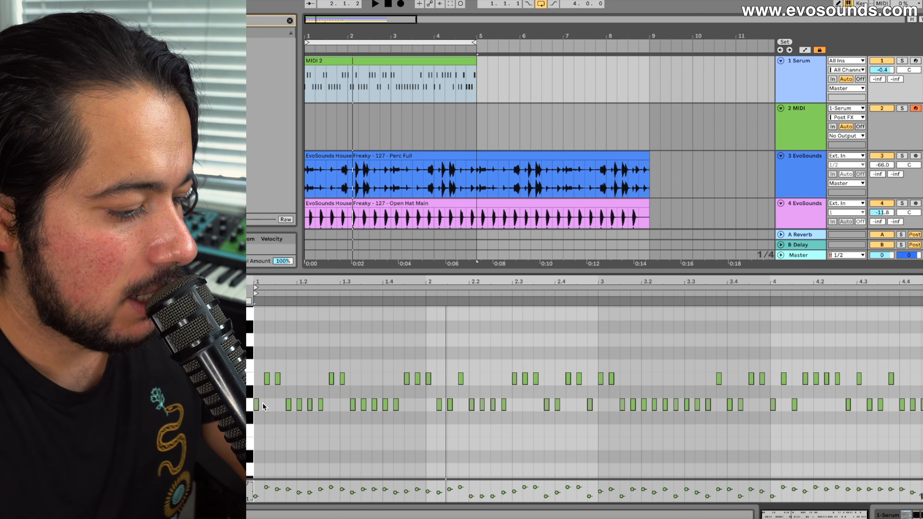
pyautogui.scroll(3, 276, 361)
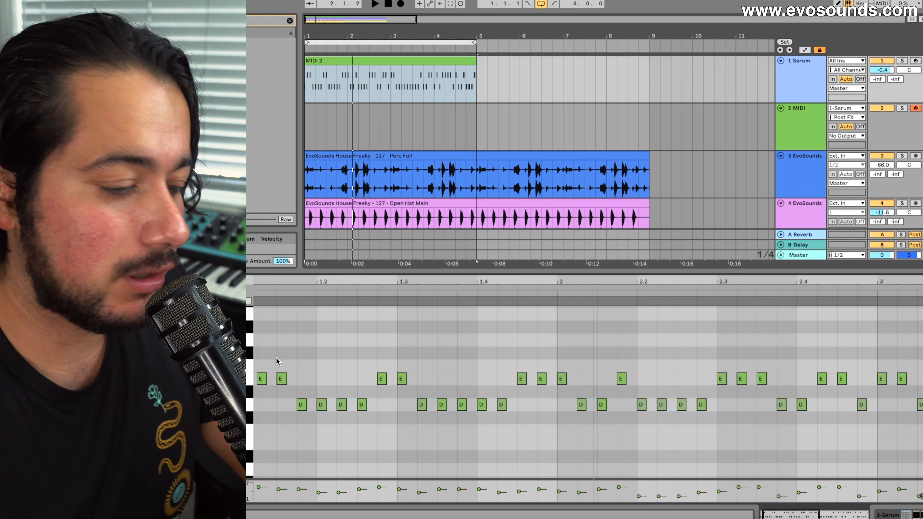
pyautogui.hscroll(-1, 276, 367)
pyautogui.scroll(-3, 275, 376)
pyautogui.scroll(4, 274, 376)
pyautogui.click(272, 444)
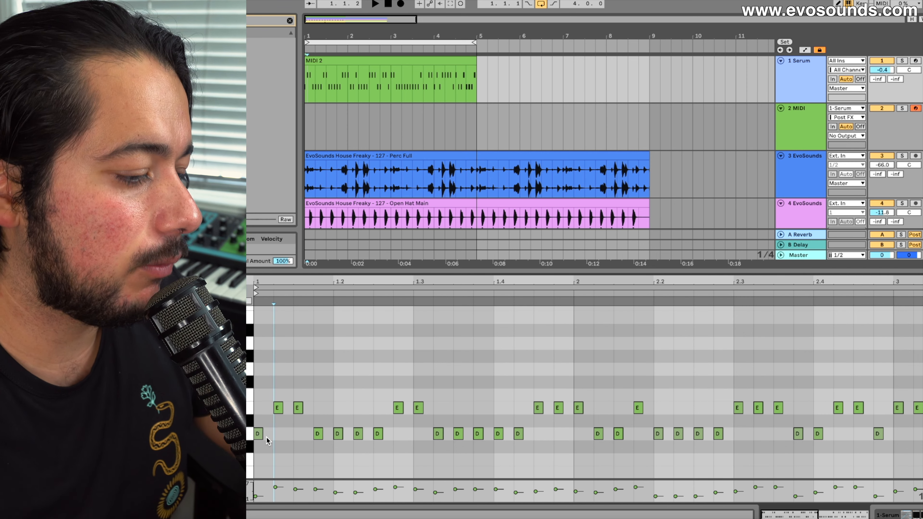
# Step: Lengthen all notes in the recorded clip so each fills its grid step, and play the result
pyautogui.moveTo(262, 435); pyautogui.dragTo(274, 442)
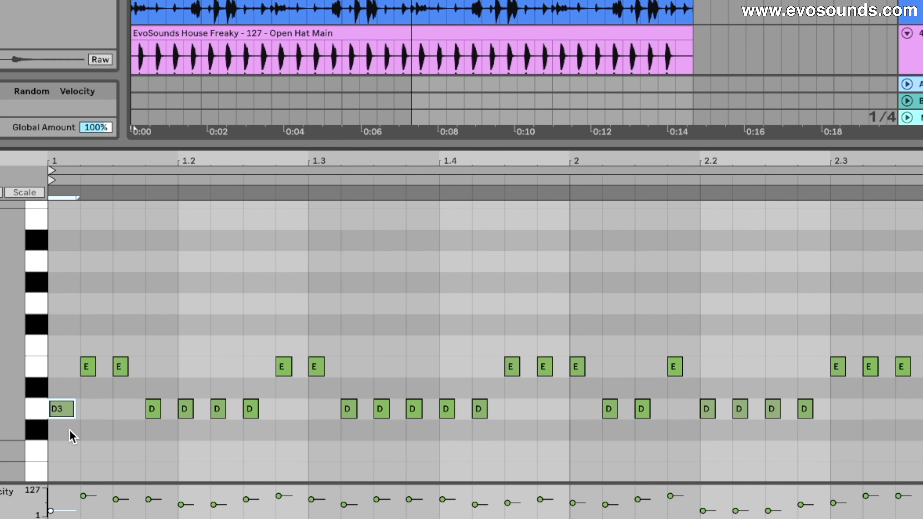
pyautogui.press('super+z')
pyautogui.click(262, 453)
pyautogui.press('super+a')
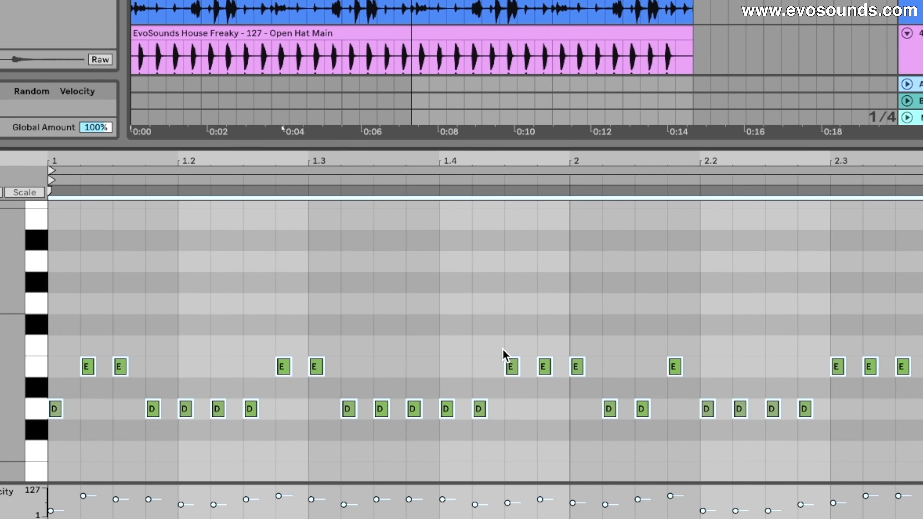
pyautogui.moveTo(62, 409); pyautogui.dragTo(79, 409)
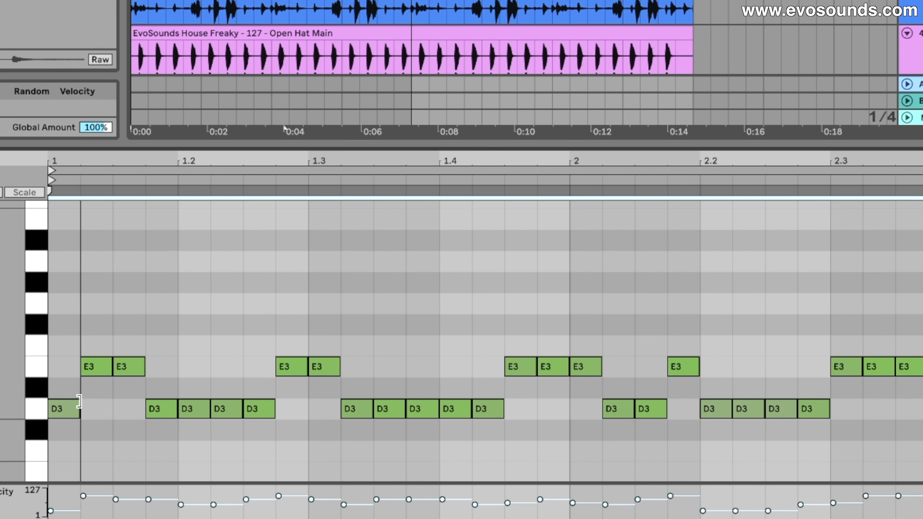
pyautogui.press('space')
# Step: Extend the first E3 note and the E3 just before beat 1.3 to two grid steps each, replacing their adjacent repeats
pyautogui.click(200, 437)
pyautogui.click(185, 408)
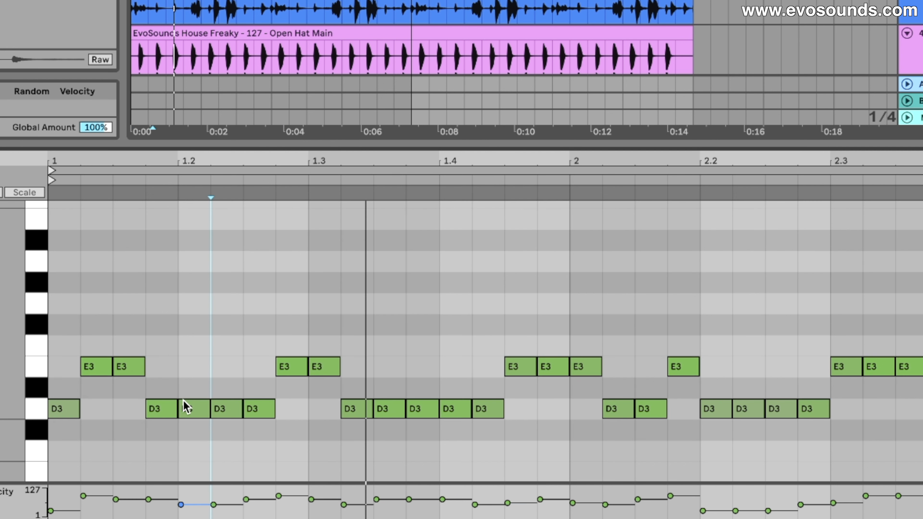
pyautogui.click(120, 367)
pyautogui.moveTo(108, 368); pyautogui.dragTo(144, 367)
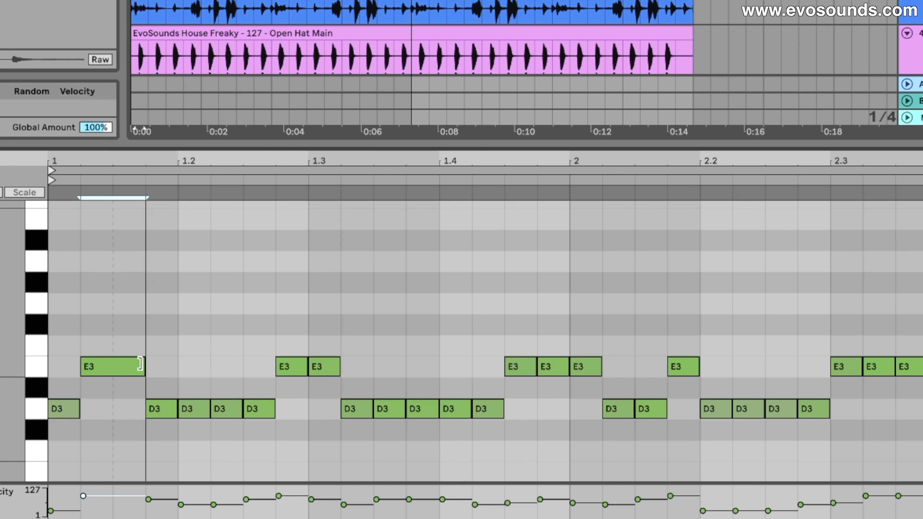
pyautogui.moveTo(303, 367); pyautogui.dragTo(340, 367)
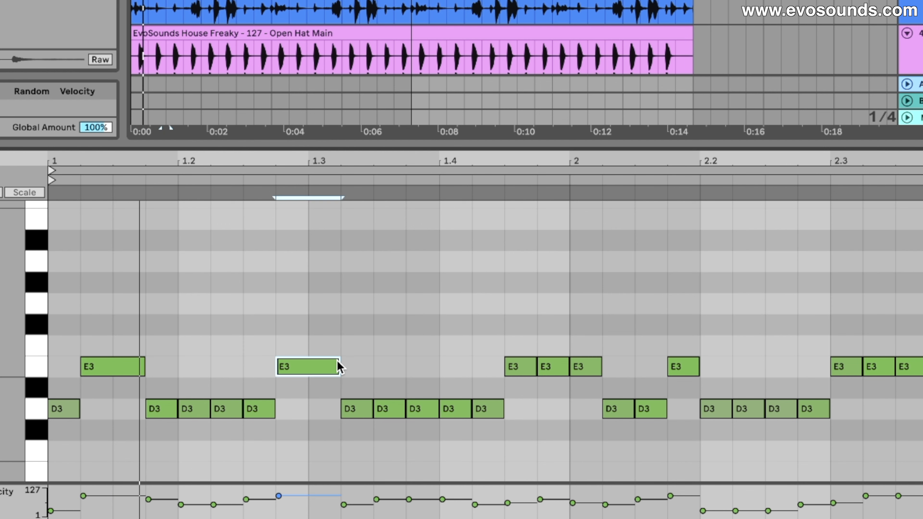
# Step: Raise the second D3 after beat 1.2 to D4 and lower the long E3 before beat 1.3 to D#3 during playback
pyautogui.click(224, 410)
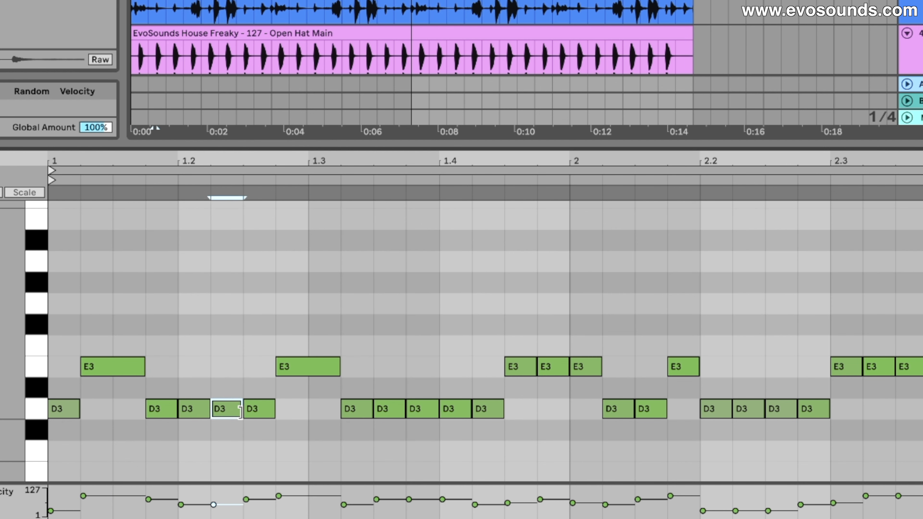
pyautogui.hotkey('shift', 'Up')
pyautogui.press('space')
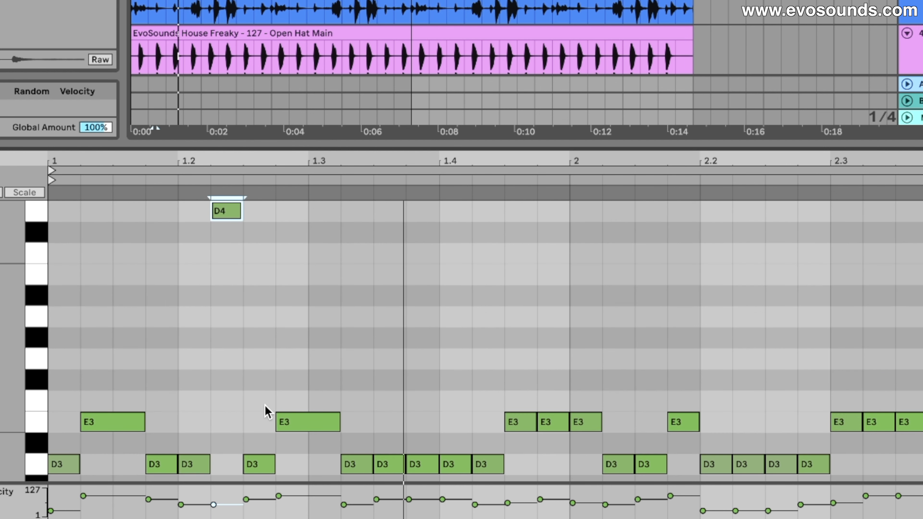
pyautogui.scroll(-3, 411, 438)
pyautogui.moveTo(322, 366); pyautogui.dragTo(315, 385)
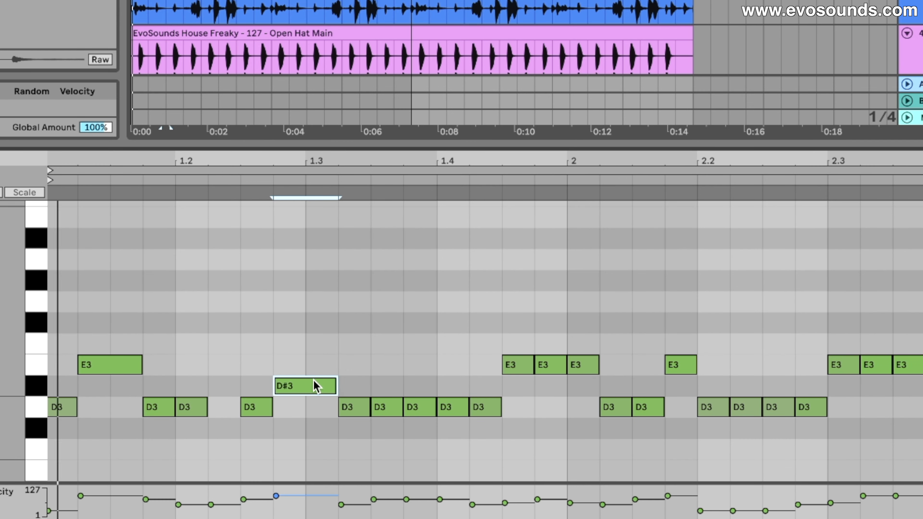
pyautogui.scroll(3, 320, 402)
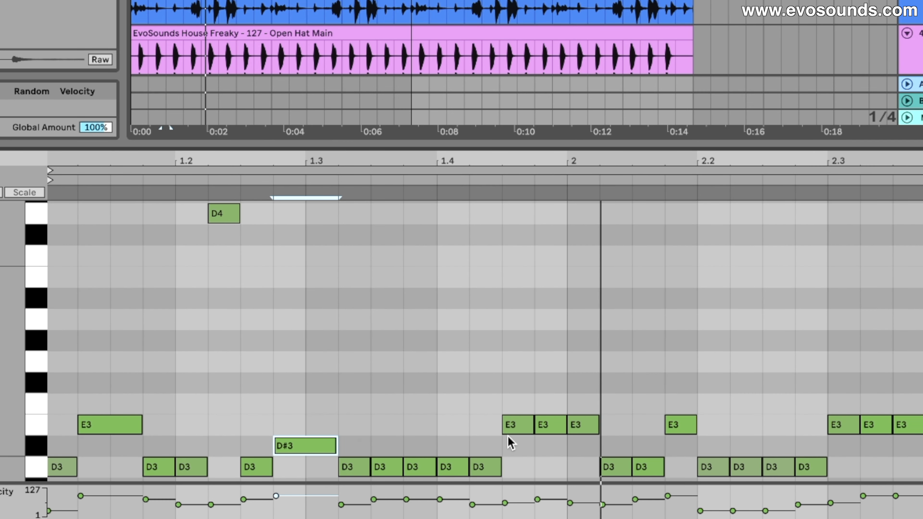
# Step: Delete all notes after the first bar of the clip
pyautogui.scroll(-2, 543, 440)
pyautogui.hscroll(1, 542, 440)
pyautogui.moveTo(562, 465); pyautogui.dragTo(922, 334)
pyautogui.press('Delete')
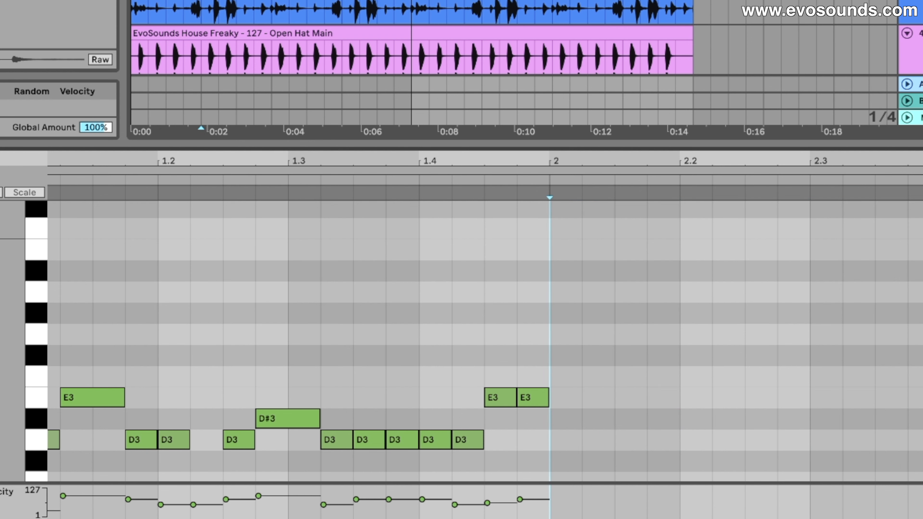
pyautogui.scroll(-3, 816, 367)
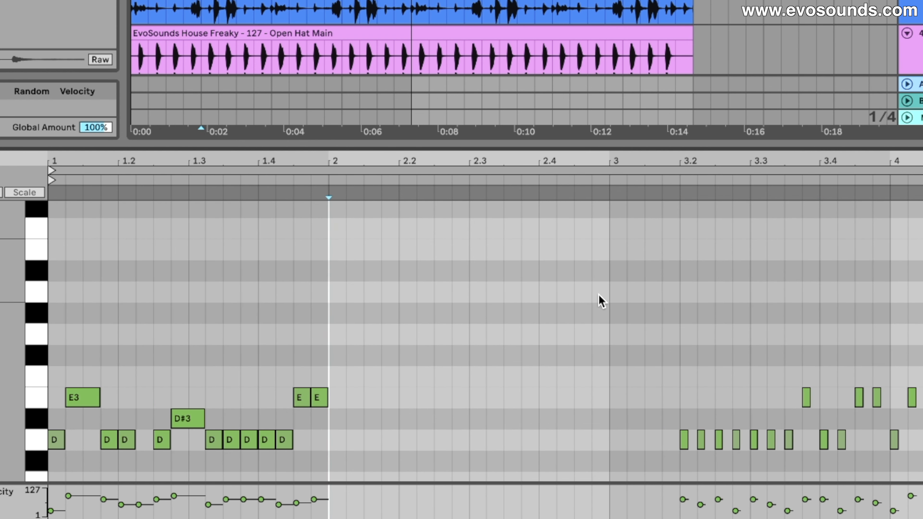
pyautogui.moveTo(626, 309); pyautogui.dragTo(922, 458)
pyautogui.press('Delete')
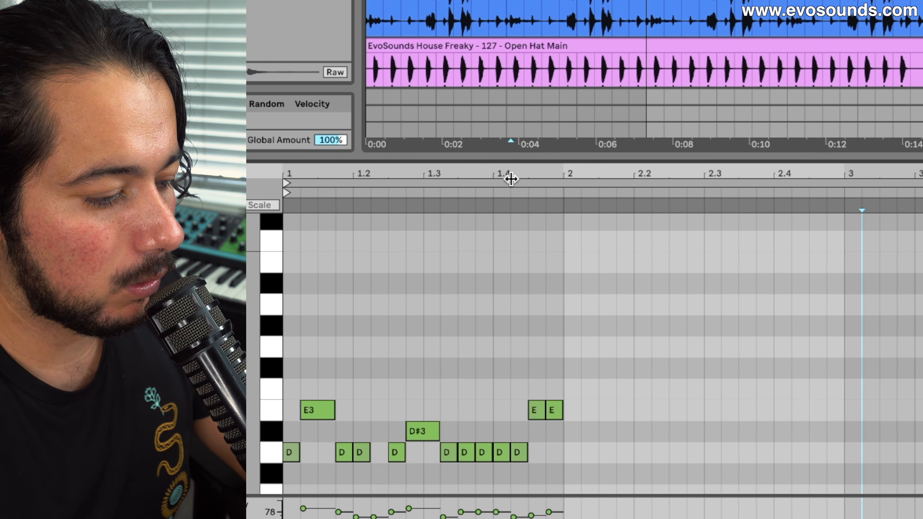
# Step: Duplicate the one-bar pattern three times to fill bars 2 to 4, and play the loop
pyautogui.scroll(4, 489, 293)
pyautogui.moveTo(252, 305); pyautogui.dragTo(225, 305)
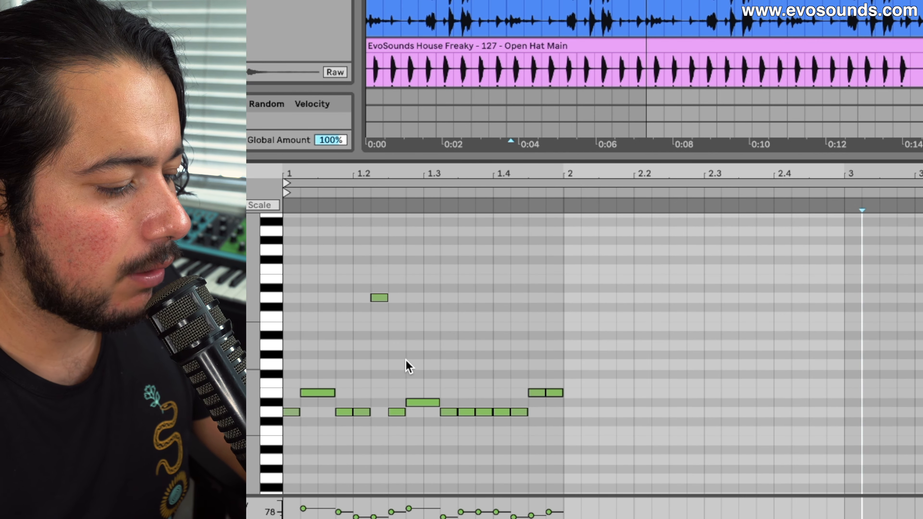
pyautogui.scroll(-1, 546, 441)
pyautogui.moveTo(548, 442); pyautogui.dragTo(286, 269)
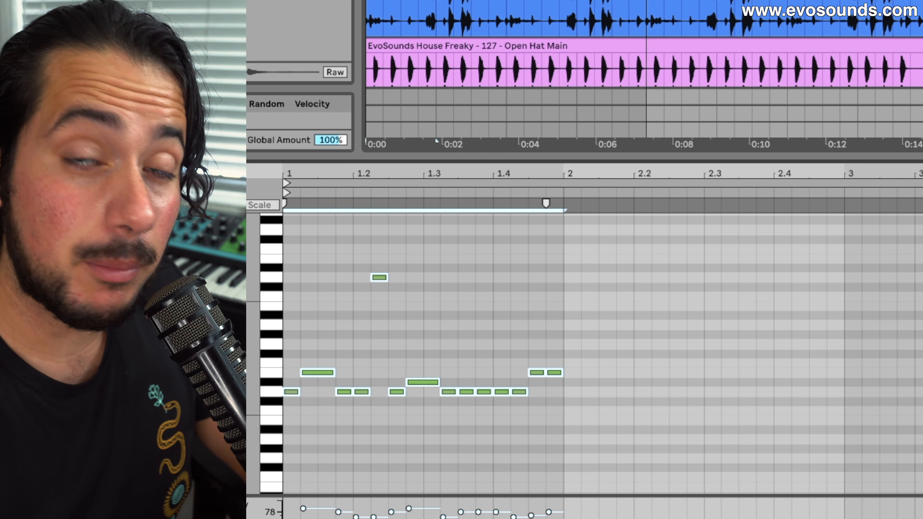
pyautogui.hotkey('ctrl', 'd')
pyautogui.hotkey('ctrl', 'd')
pyautogui.hotkey('ctrl', 'd')
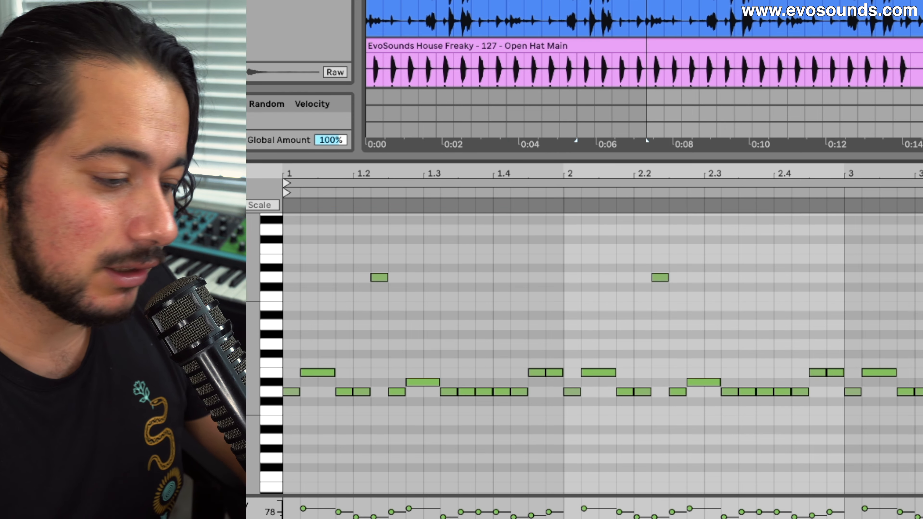
pyautogui.press('space')
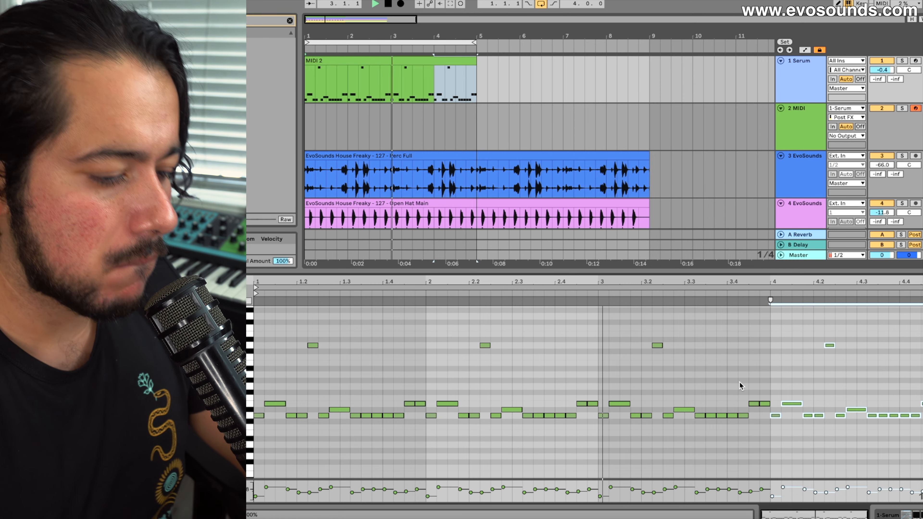
# Step: Clear the browser search and load an empty Drum Rack onto the MIDI track
pyautogui.hotkey('shift', 'Tab')
pyautogui.click(348, 406)
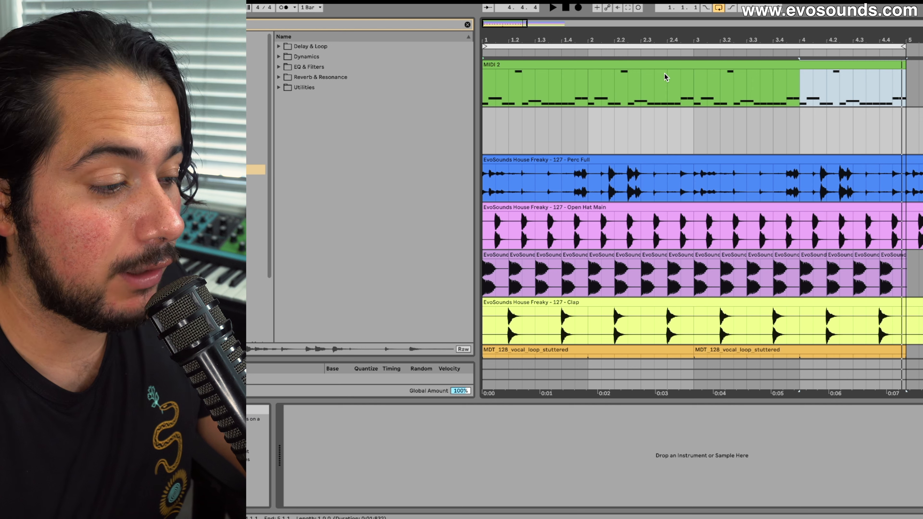
pyautogui.click(661, 78)
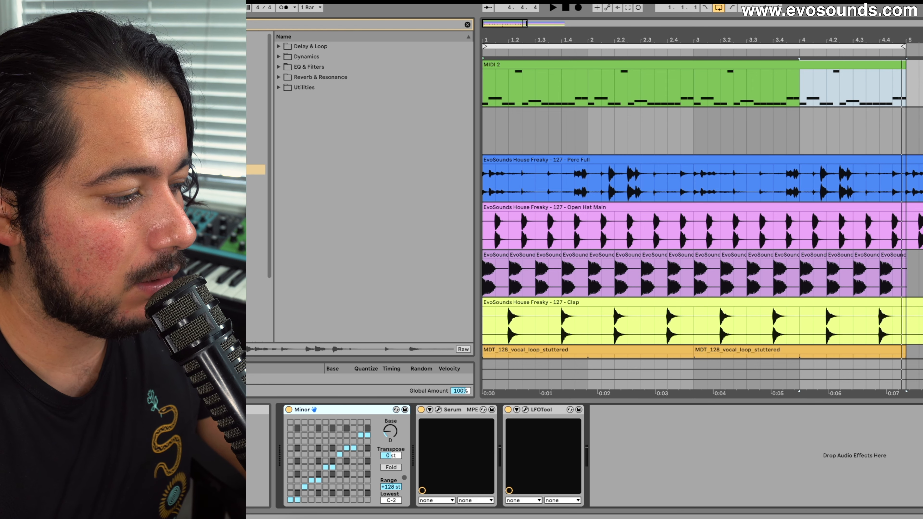
pyautogui.click(256, 201)
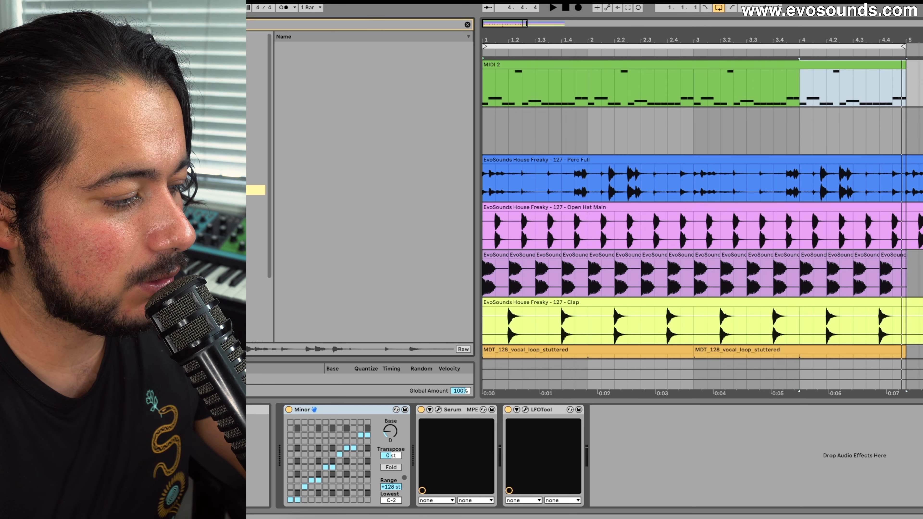
pyautogui.click(468, 24)
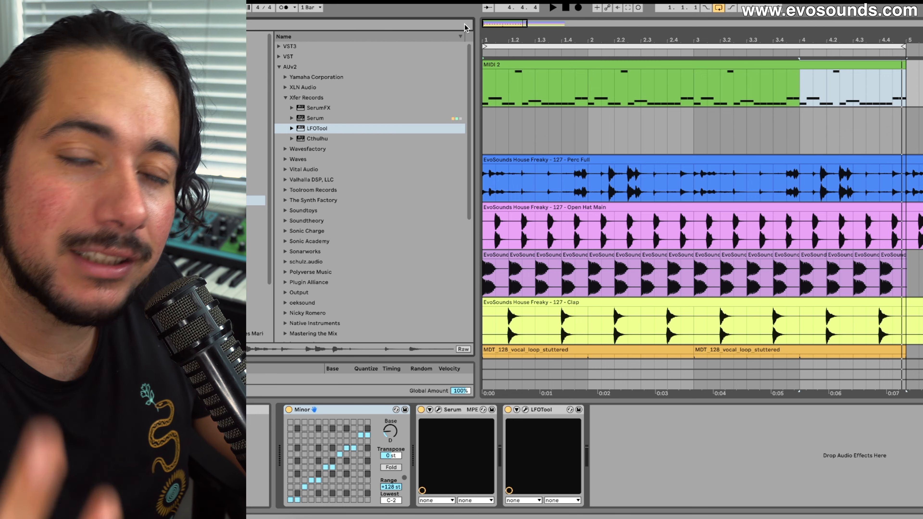
pyautogui.click(256, 149)
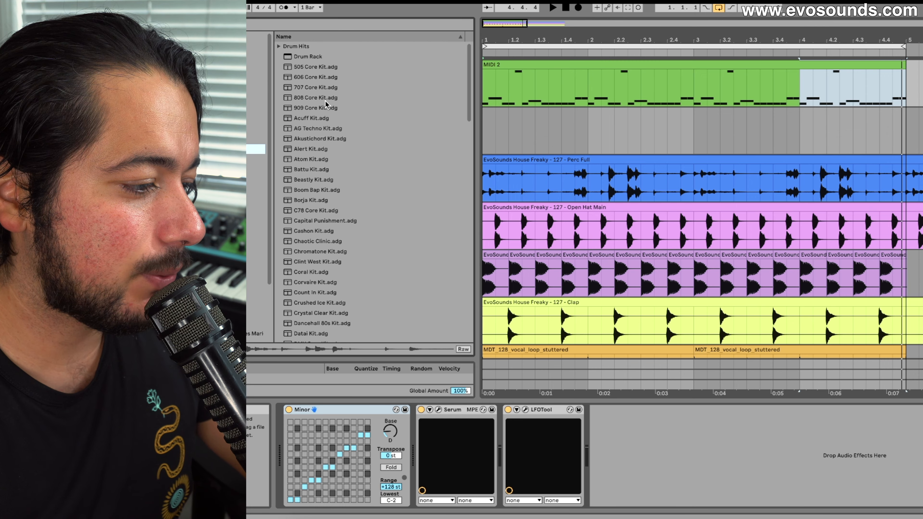
pyautogui.click(307, 57)
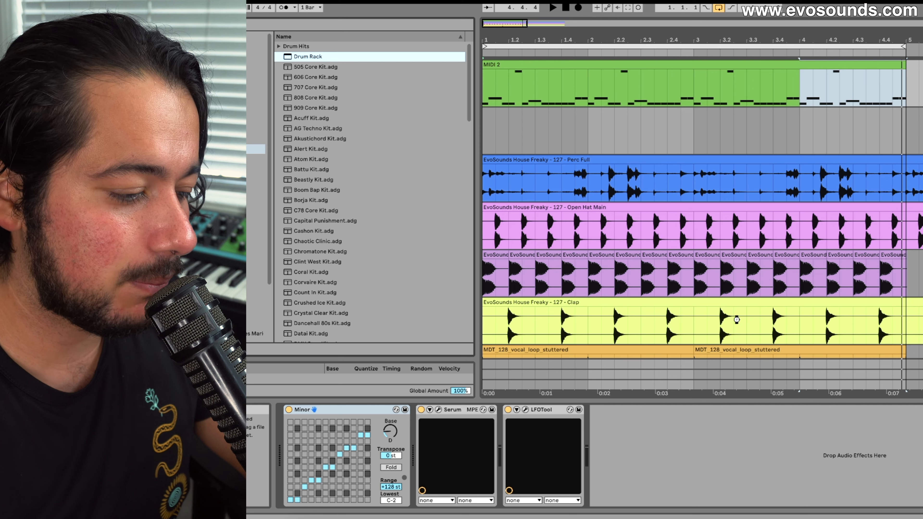
pyautogui.moveTo(737, 320); pyautogui.dragTo(549, 415)
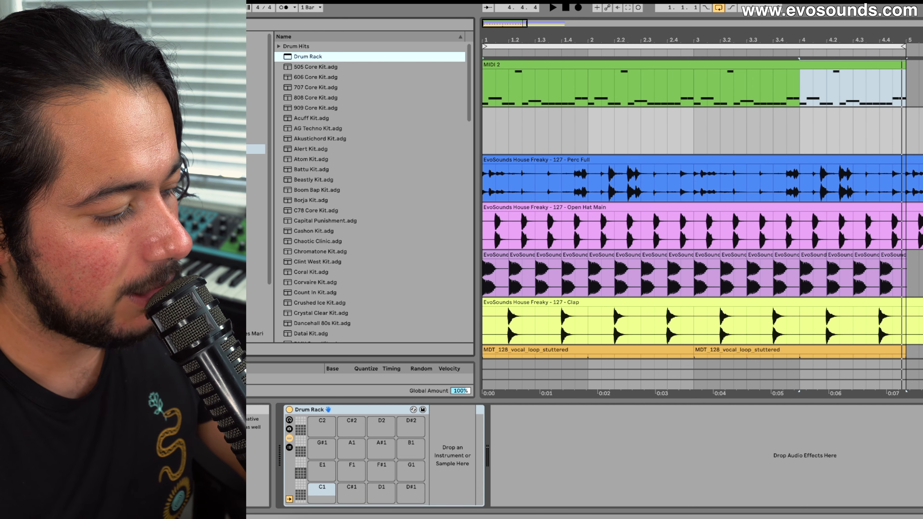
# Step: Open the sample pack's Drums folder, expand Electronic Percussion (Minimal) and audition the Beeperzz sample
pyautogui.click(251, 258)
pyautogui.scroll(-5, 378, 153)
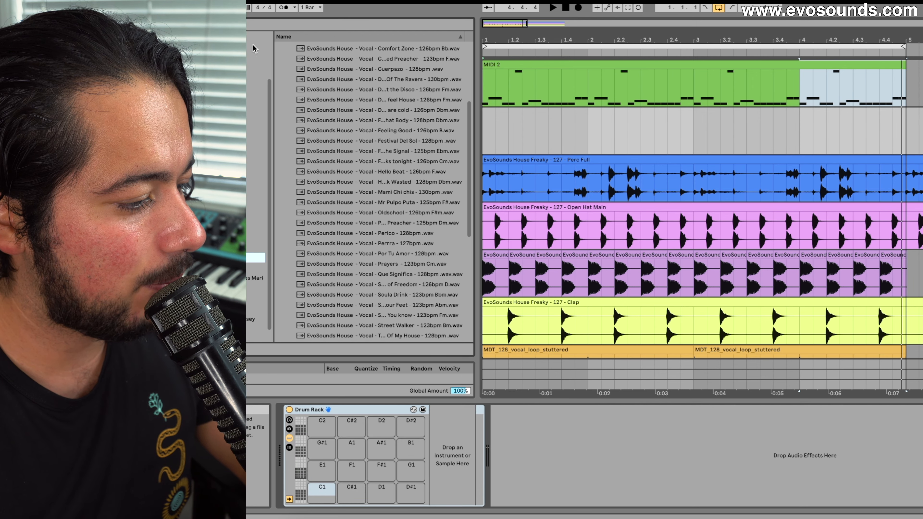
pyautogui.scroll(4, 327, 109)
pyautogui.click(285, 77)
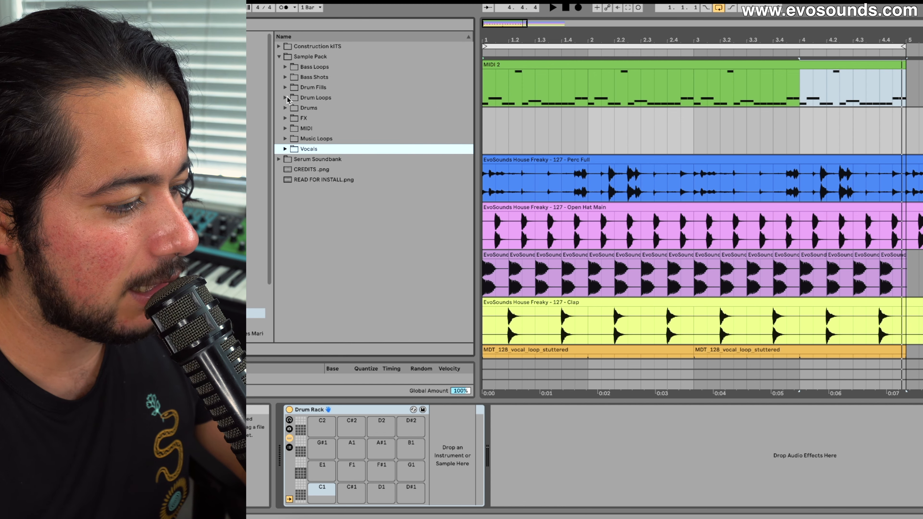
pyautogui.click(286, 108)
pyautogui.click(291, 149)
pyautogui.click(292, 139)
pyautogui.click(314, 172)
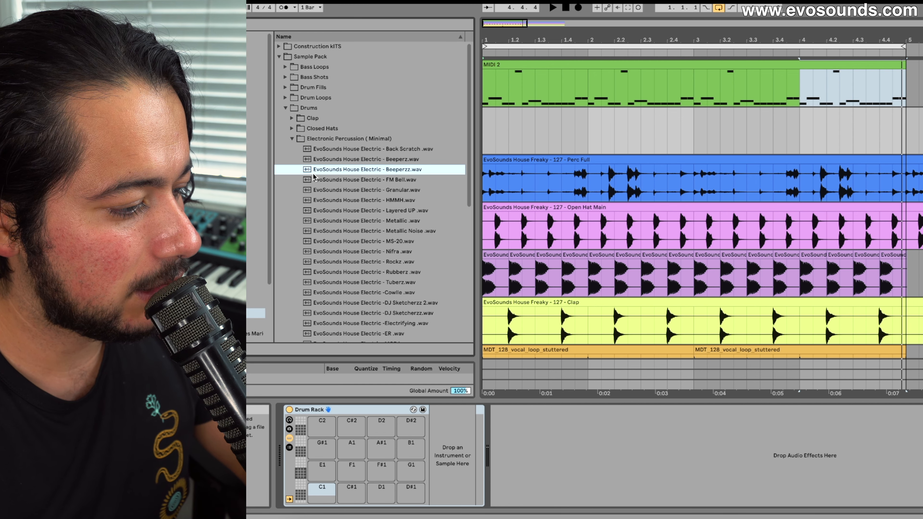
# Step: Add the percussion samples Beeperz through MS-20 to the Drum Rack pads and place the MK16-185 Sequencer before the rack
pyautogui.moveTo(289, 149); pyautogui.dragTo(374, 280)
pyautogui.moveTo(461, 243); pyautogui.dragTo(411, 158)
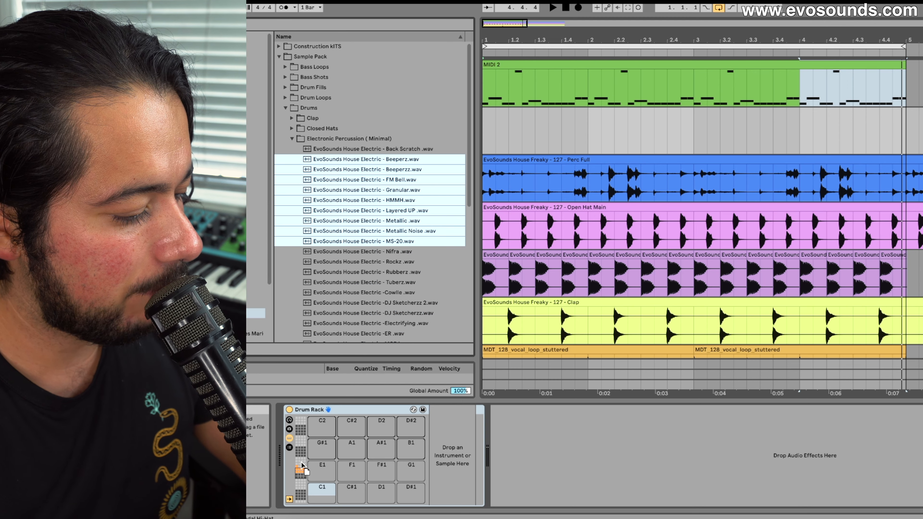
pyautogui.moveTo(301, 464); pyautogui.dragTo(299, 461)
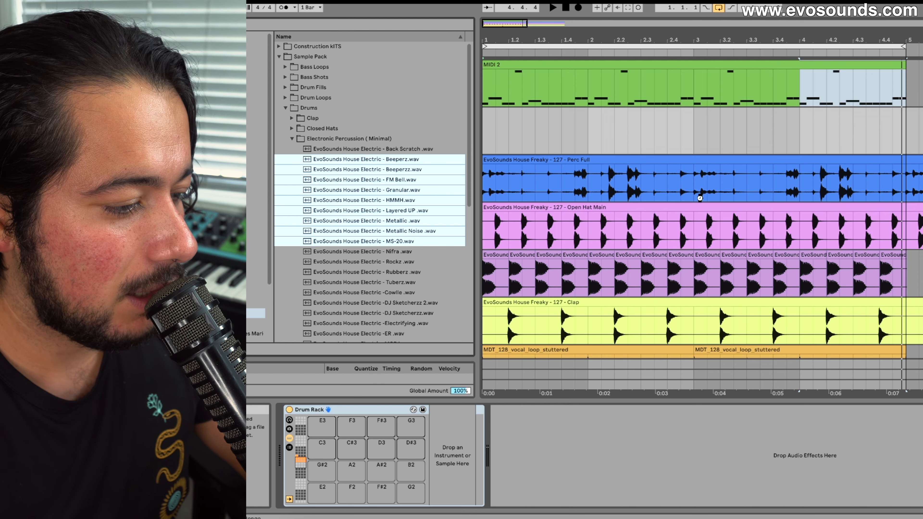
pyautogui.click(255, 178)
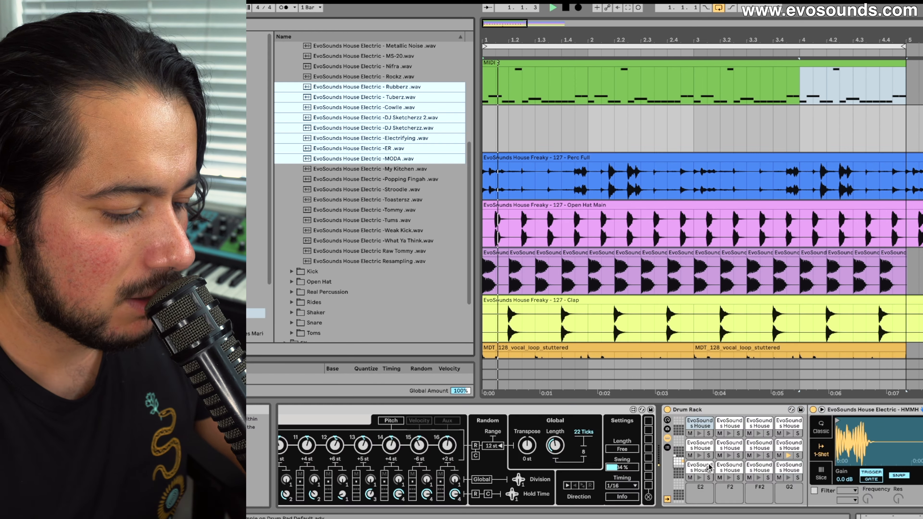
pyautogui.scroll(1, 419, 224)
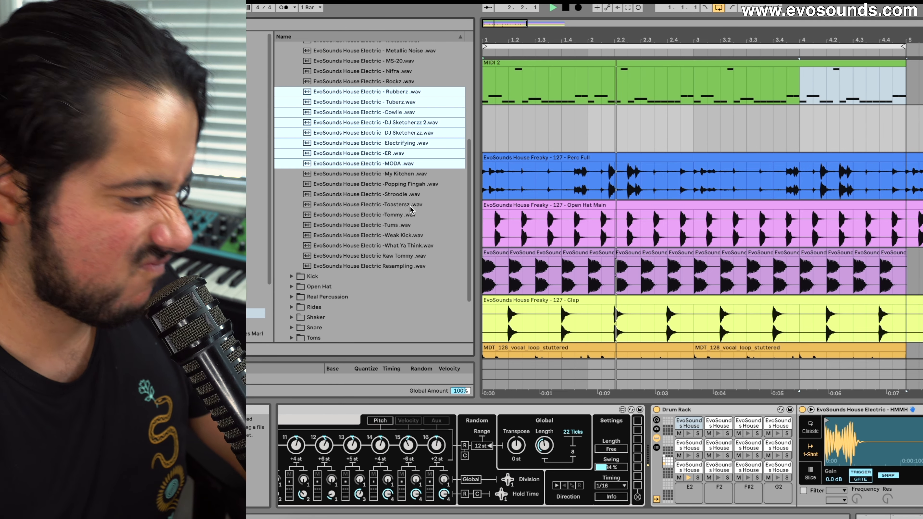
# Step: Add the remaining Electronic Percussion samples from My Kitchen to Resampling to the Drum Rack's empty lower pads
pyautogui.moveTo(287, 174); pyautogui.dragTo(335, 272)
pyautogui.moveTo(368, 224); pyautogui.dragTo(720, 488)
# Step: Play the loop and sweep filter 1 of FF Volcano 2 on the Drum Rack down to a lower frequency
pyautogui.press('space')
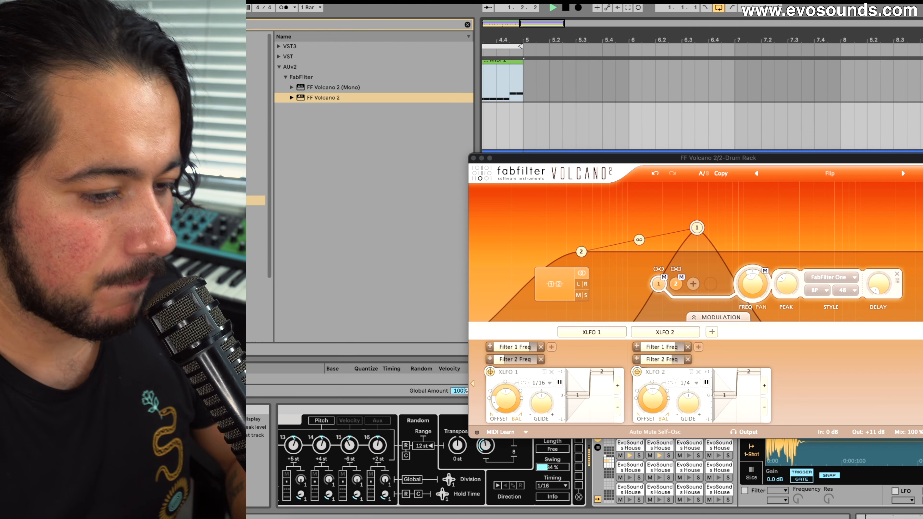
pyautogui.moveTo(697, 228); pyautogui.dragTo(553, 224)
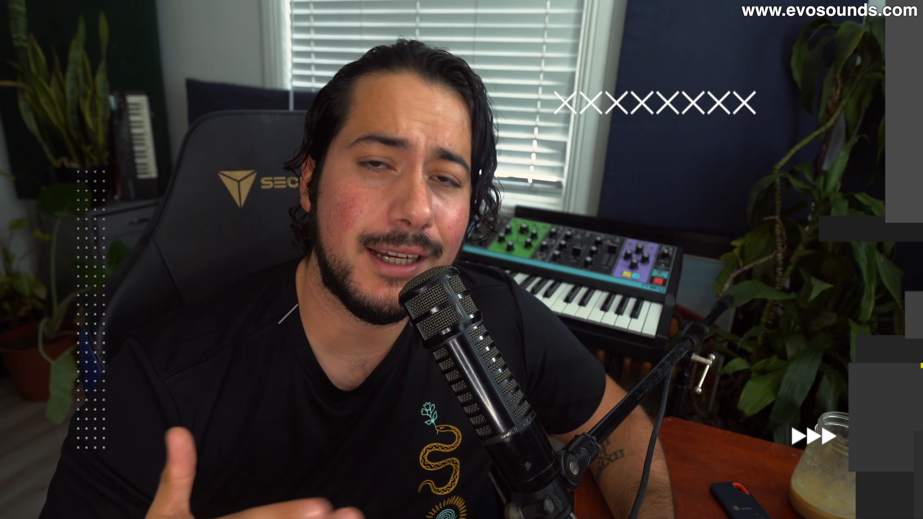